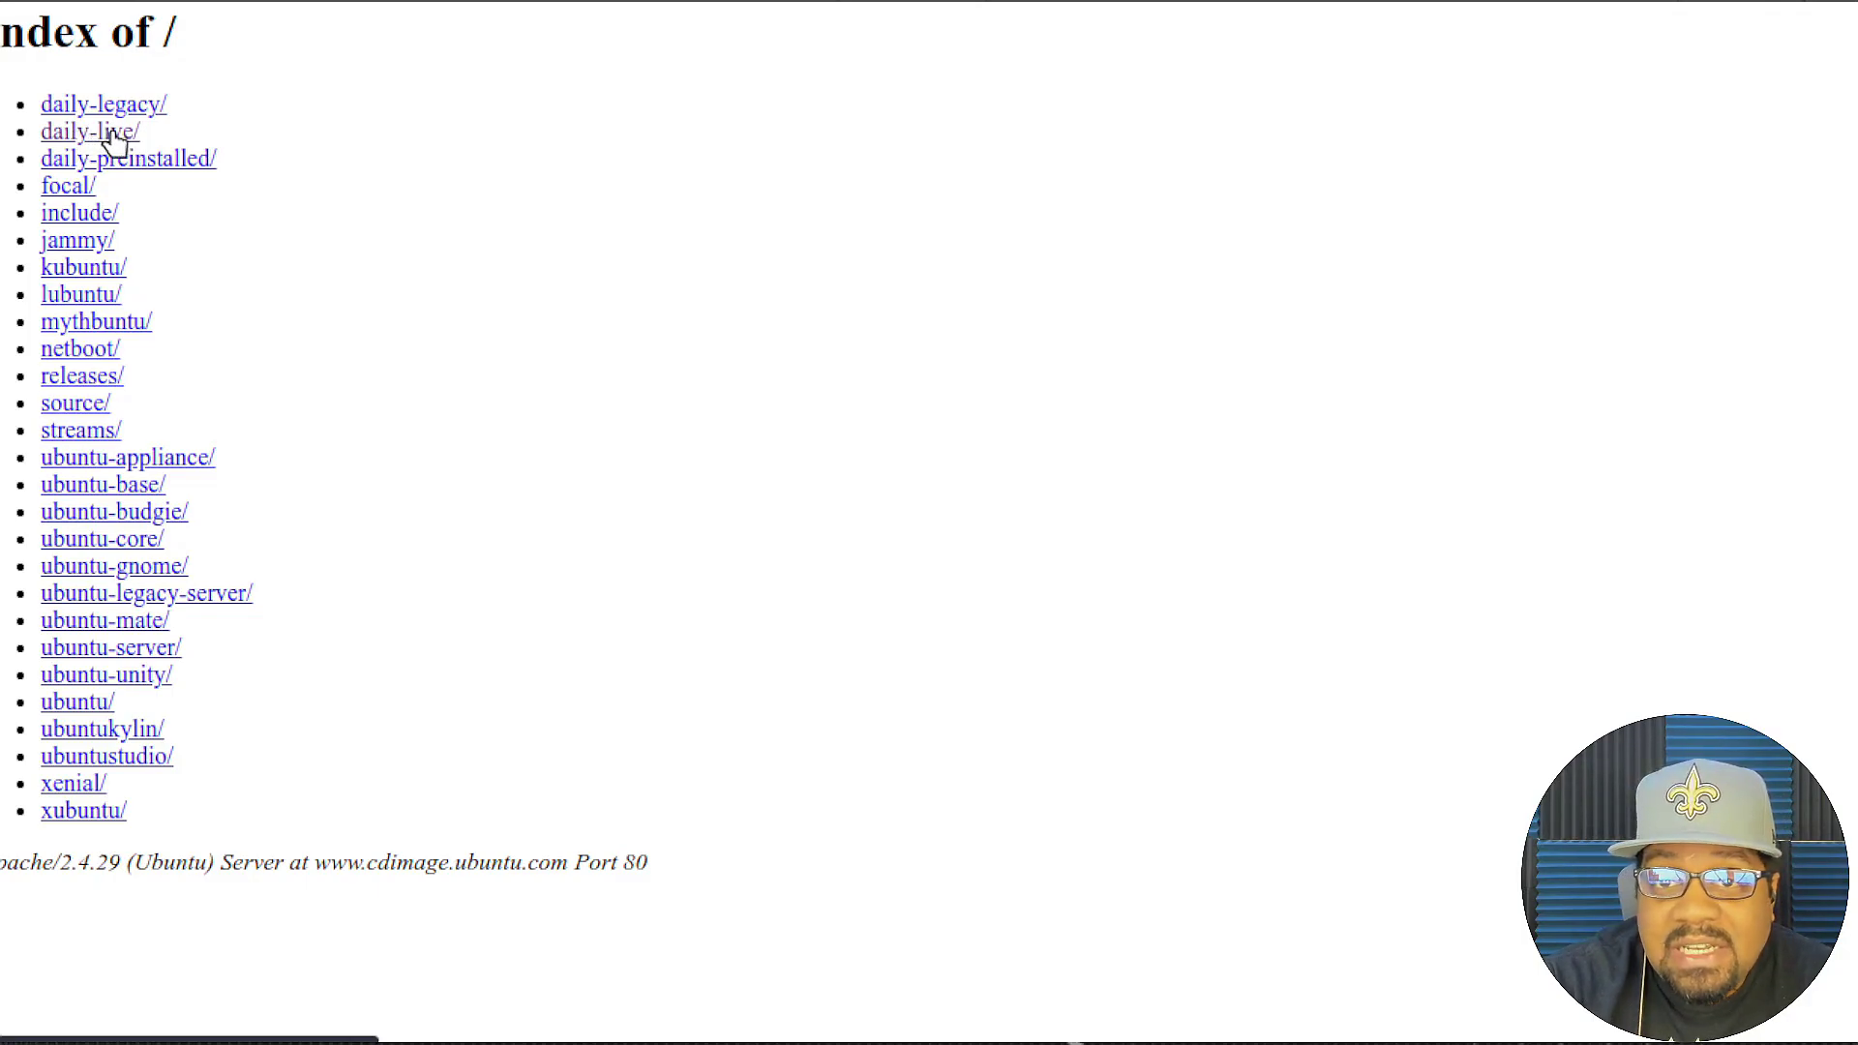
# Open the daily-live builds folder on cdimage.ubuntu.com.
pyautogui.click(112, 132)
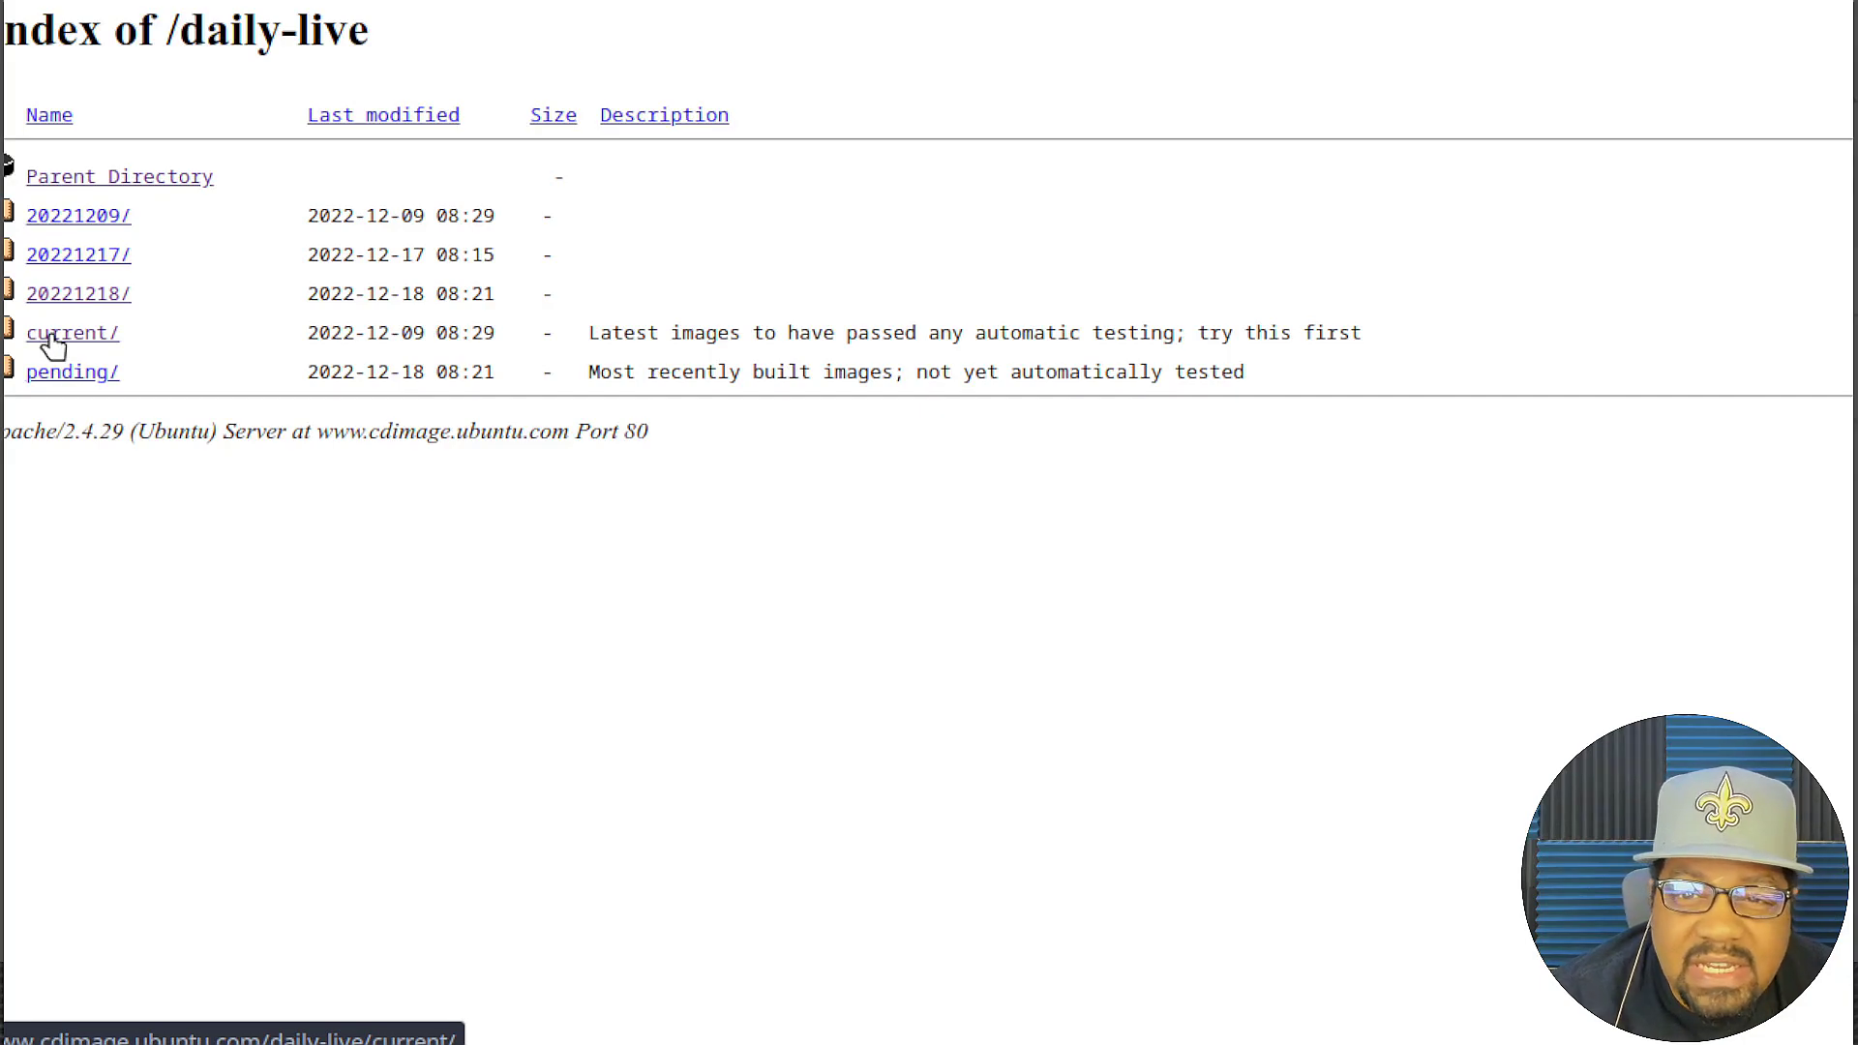
# Open the 20221218 daily build page and read its oversized-image warning.
pyautogui.click(88, 295)
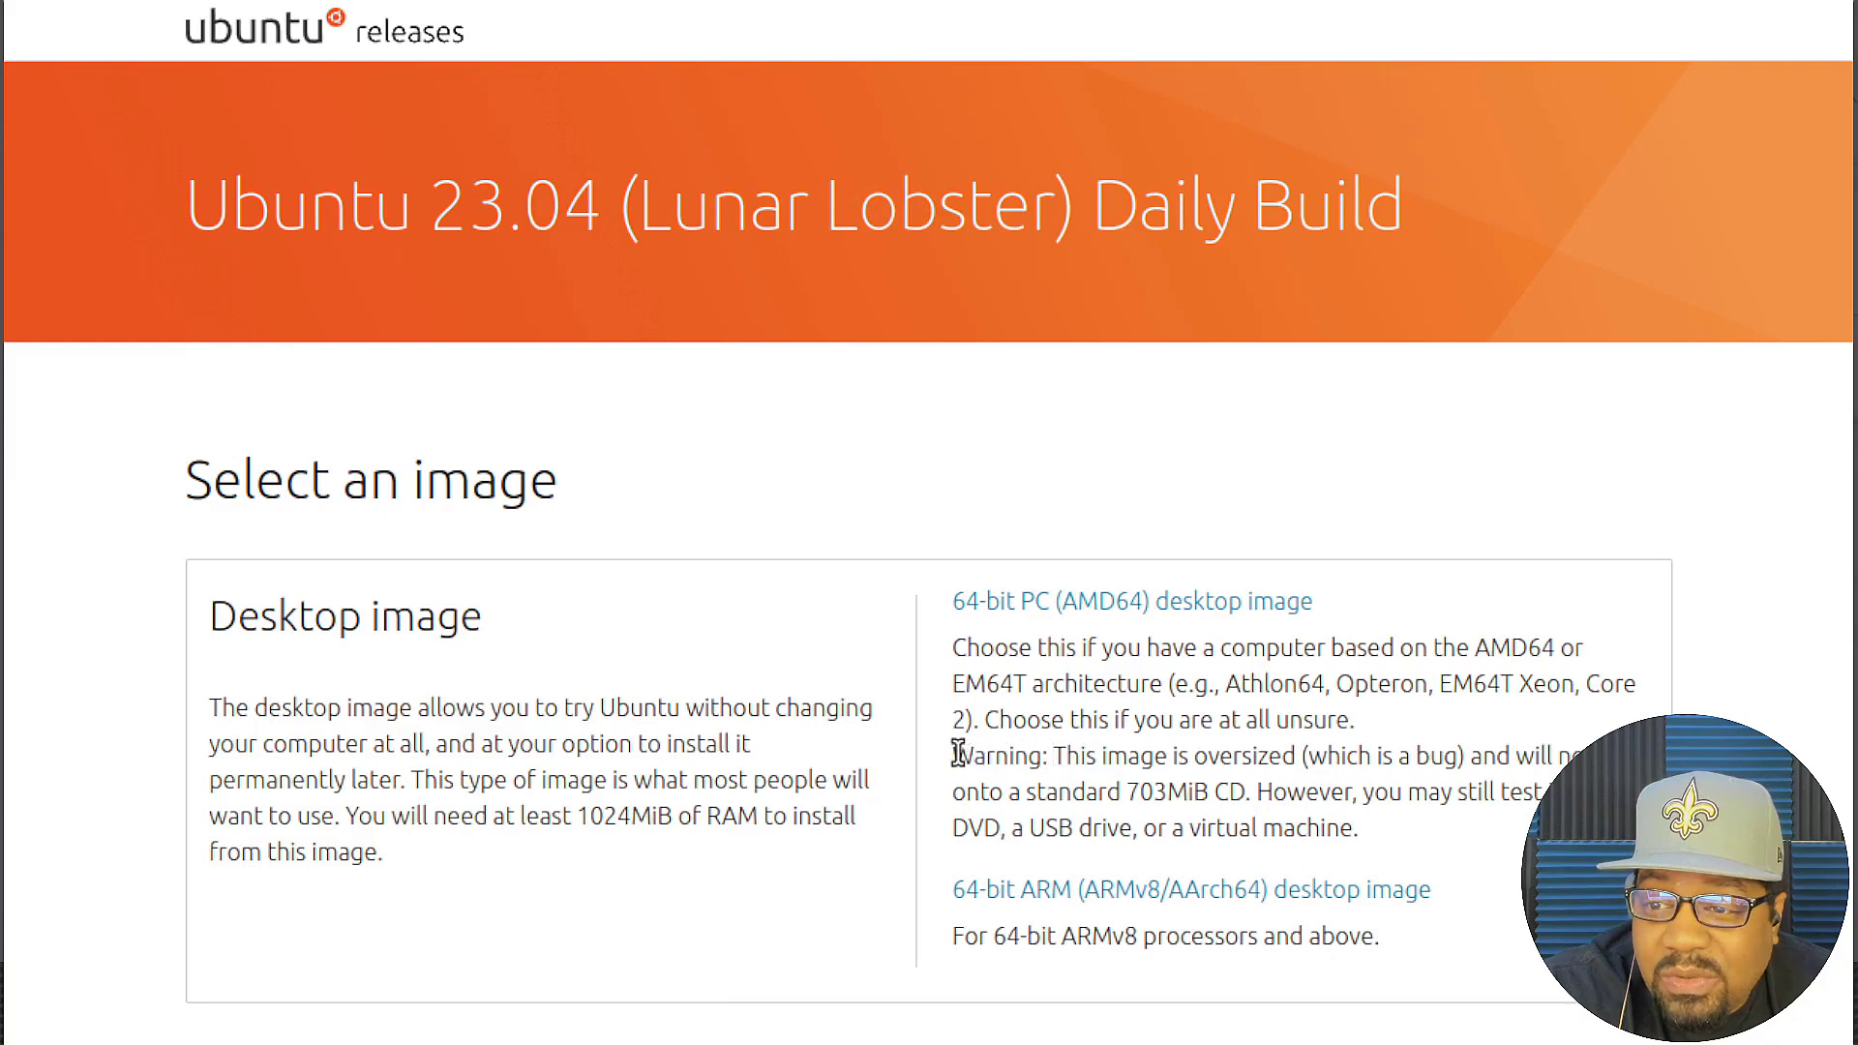
pyautogui.moveTo(958, 754); pyautogui.dragTo(1168, 765)
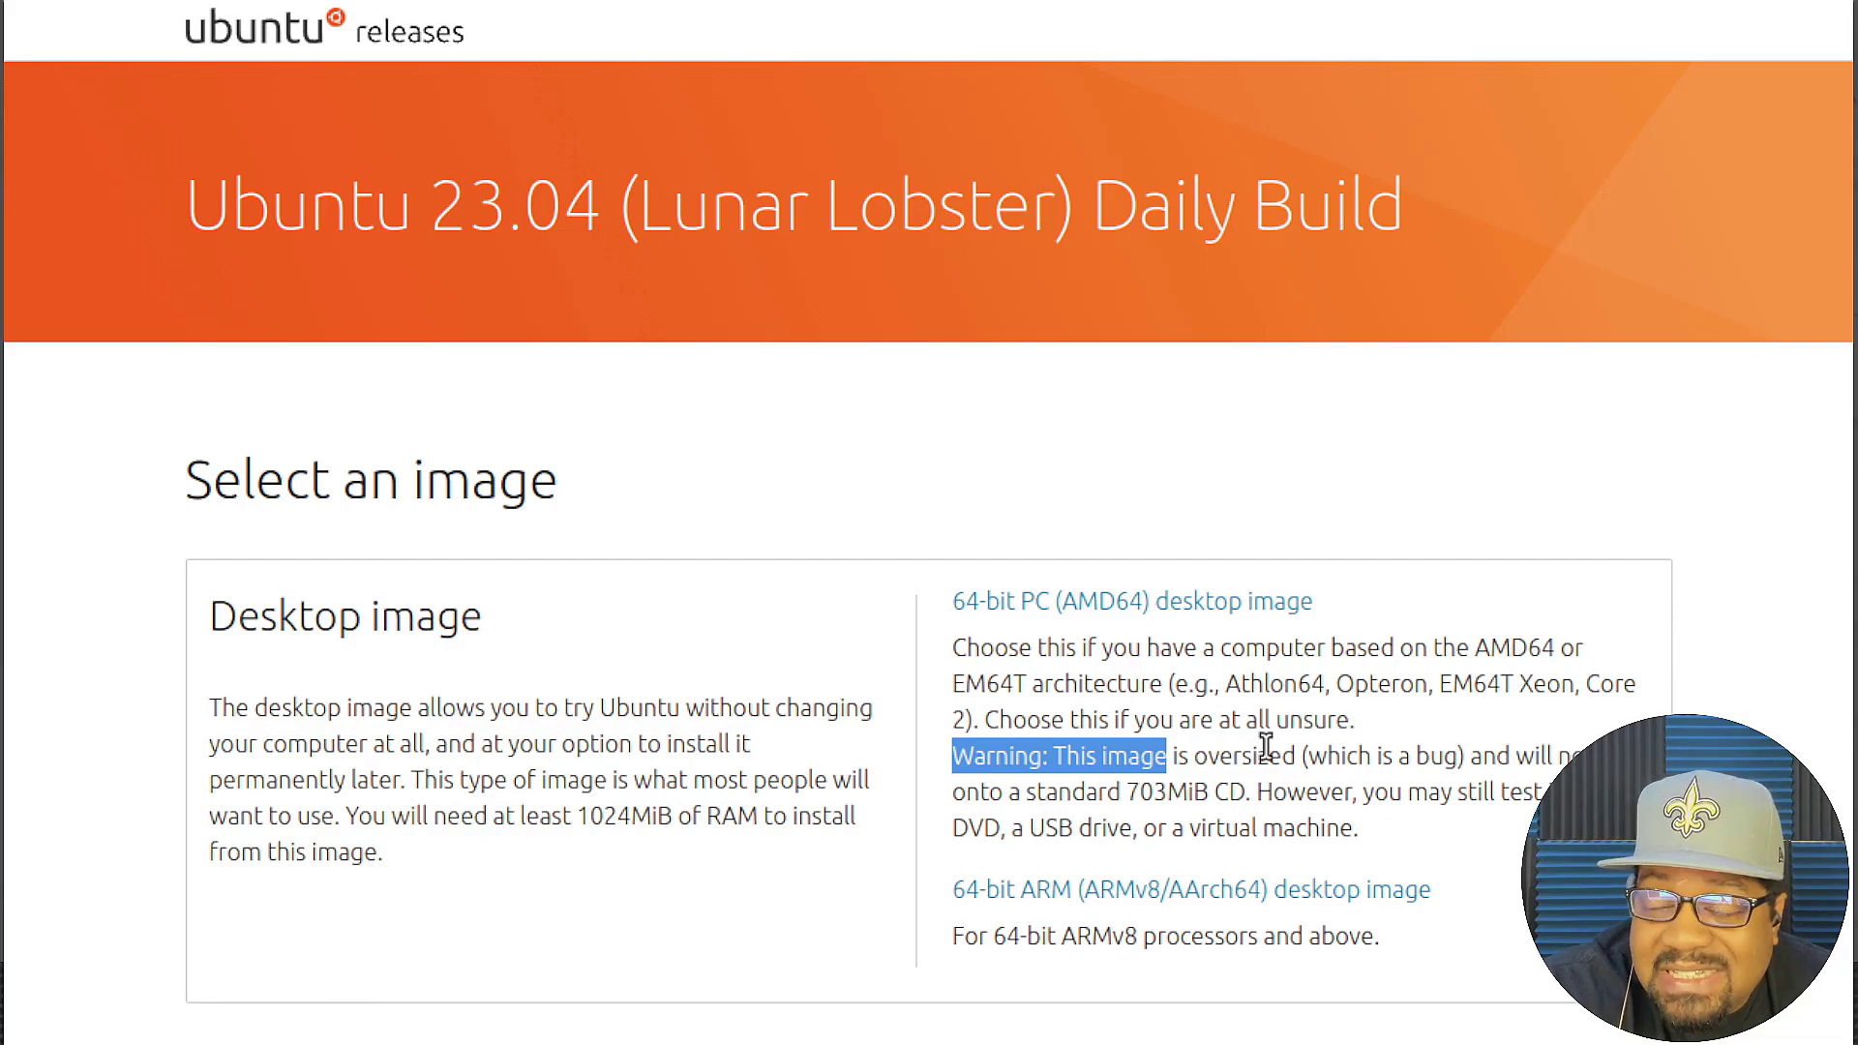
pyautogui.click(1629, 417)
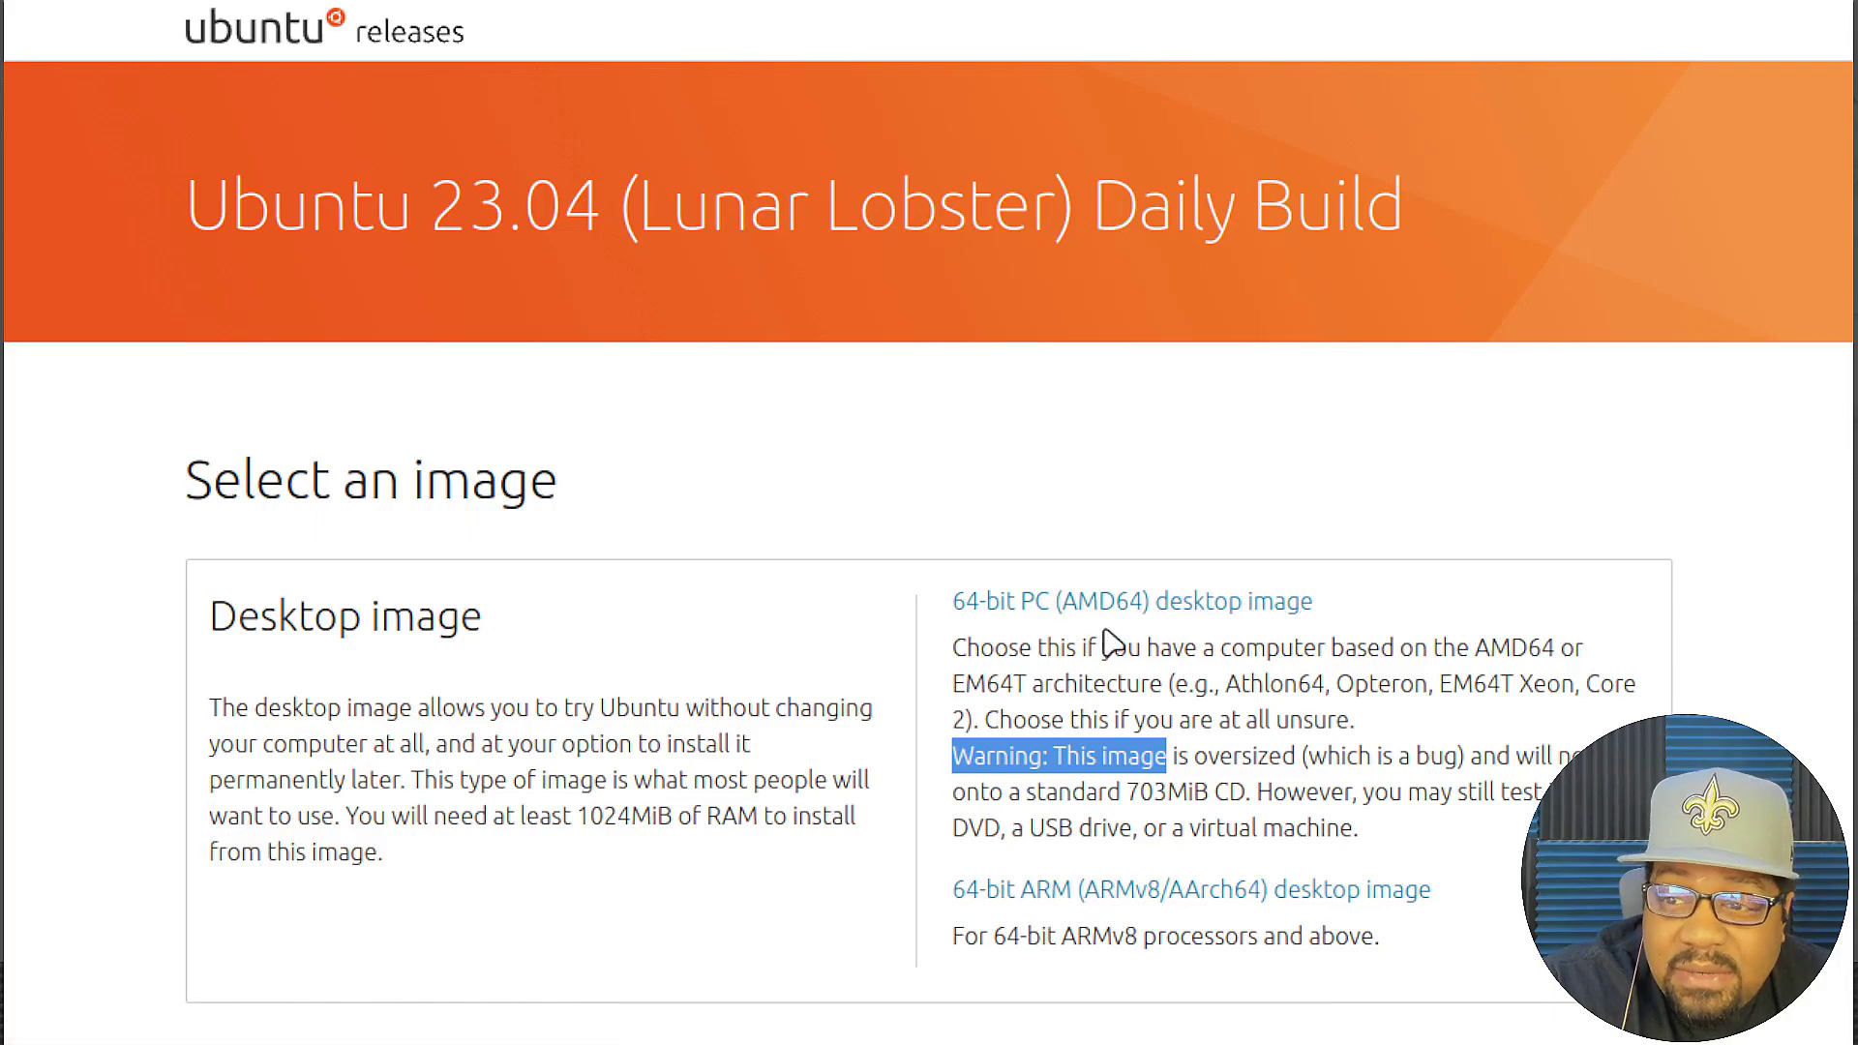
pyautogui.click(1105, 704)
# Check the 5.0G size of lunar-desktop-amd64.iso in the file table, then return to image selection.
pyautogui.scroll(-3, 1110, 698)
pyautogui.scroll(-4, 1109, 698)
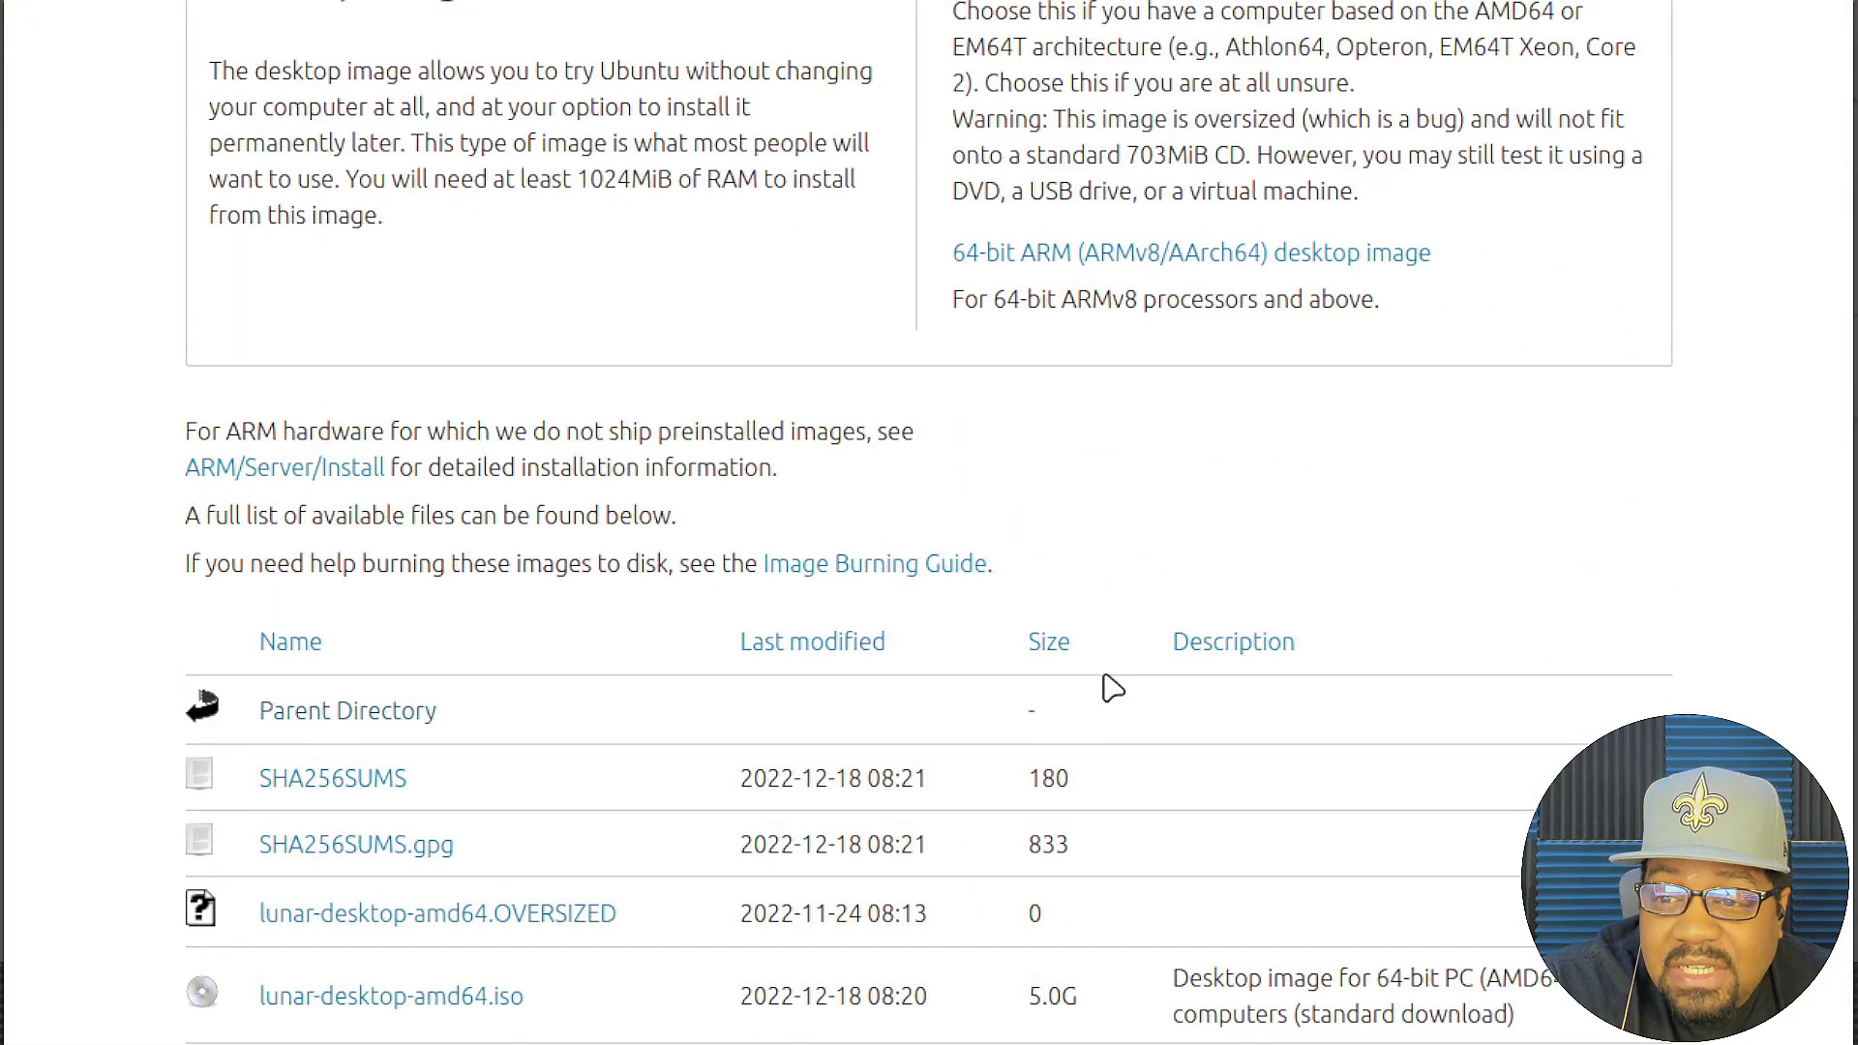
pyautogui.scroll(-3, 478, 489)
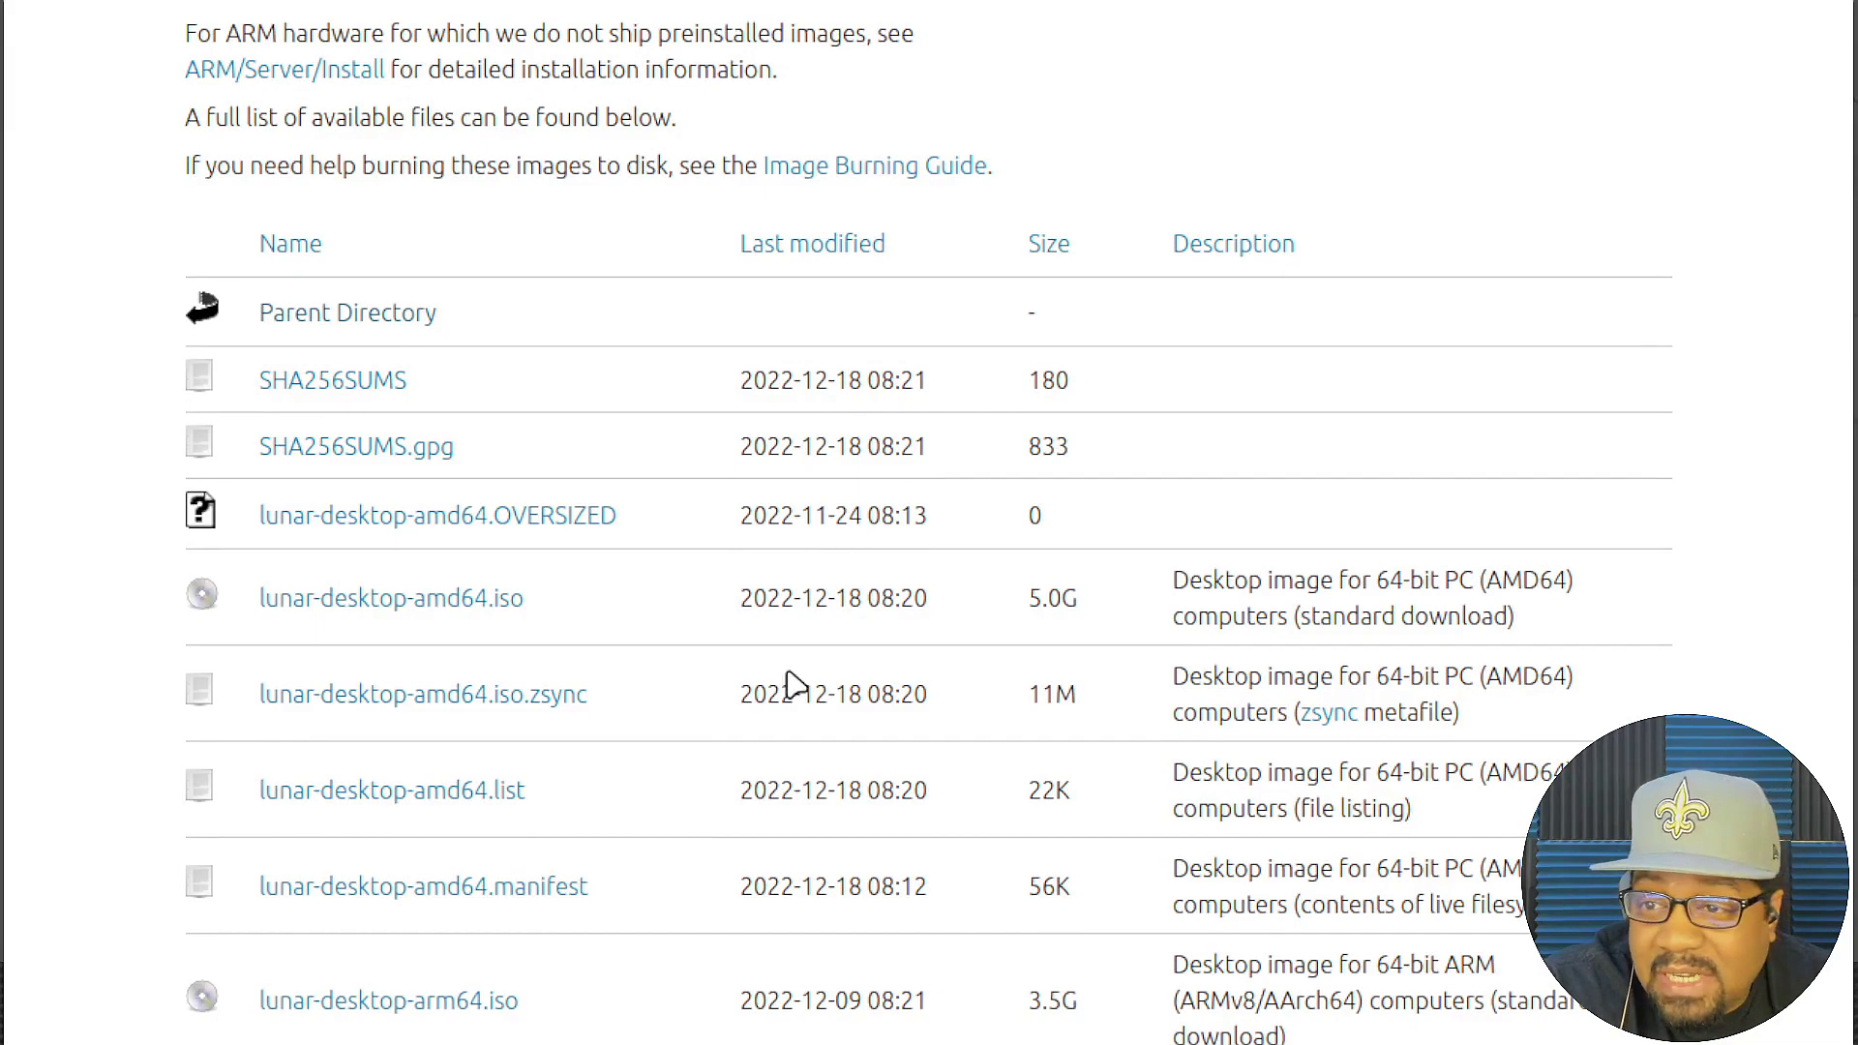
pyautogui.scroll(-2, 796, 685)
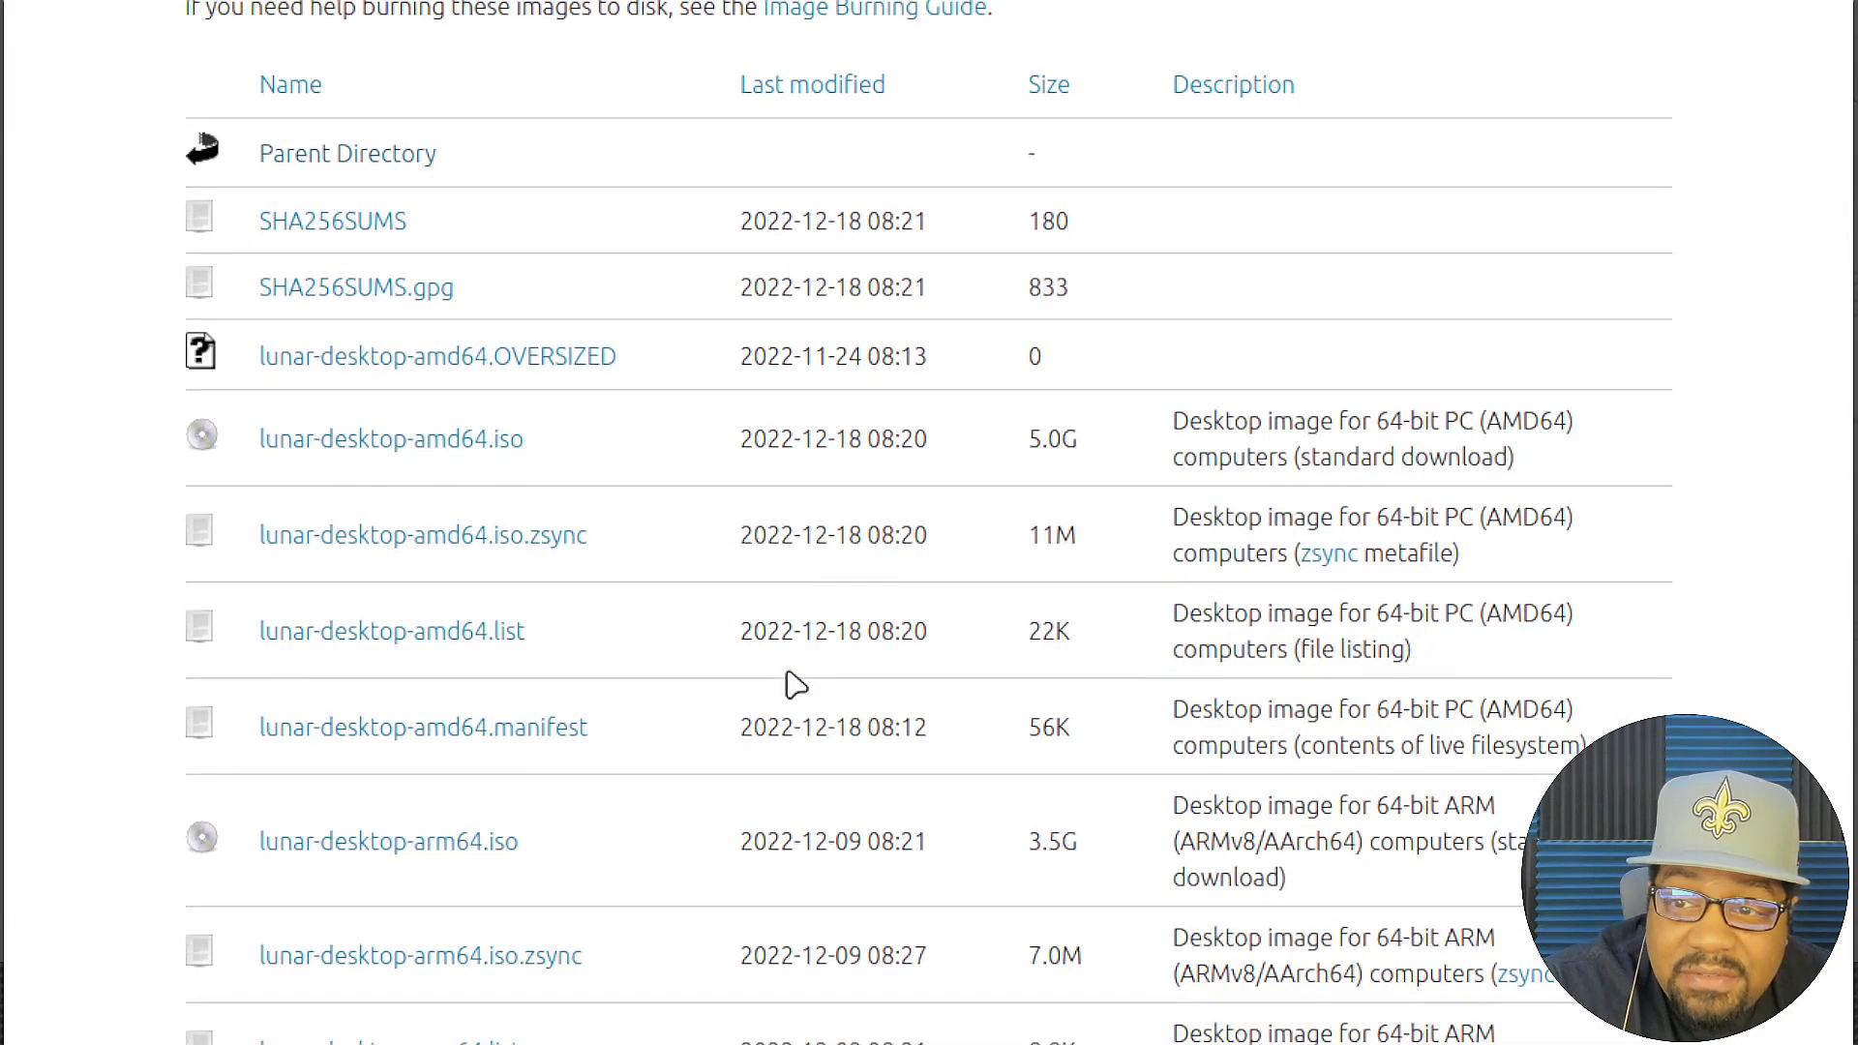
pyautogui.scroll(-2, 796, 685)
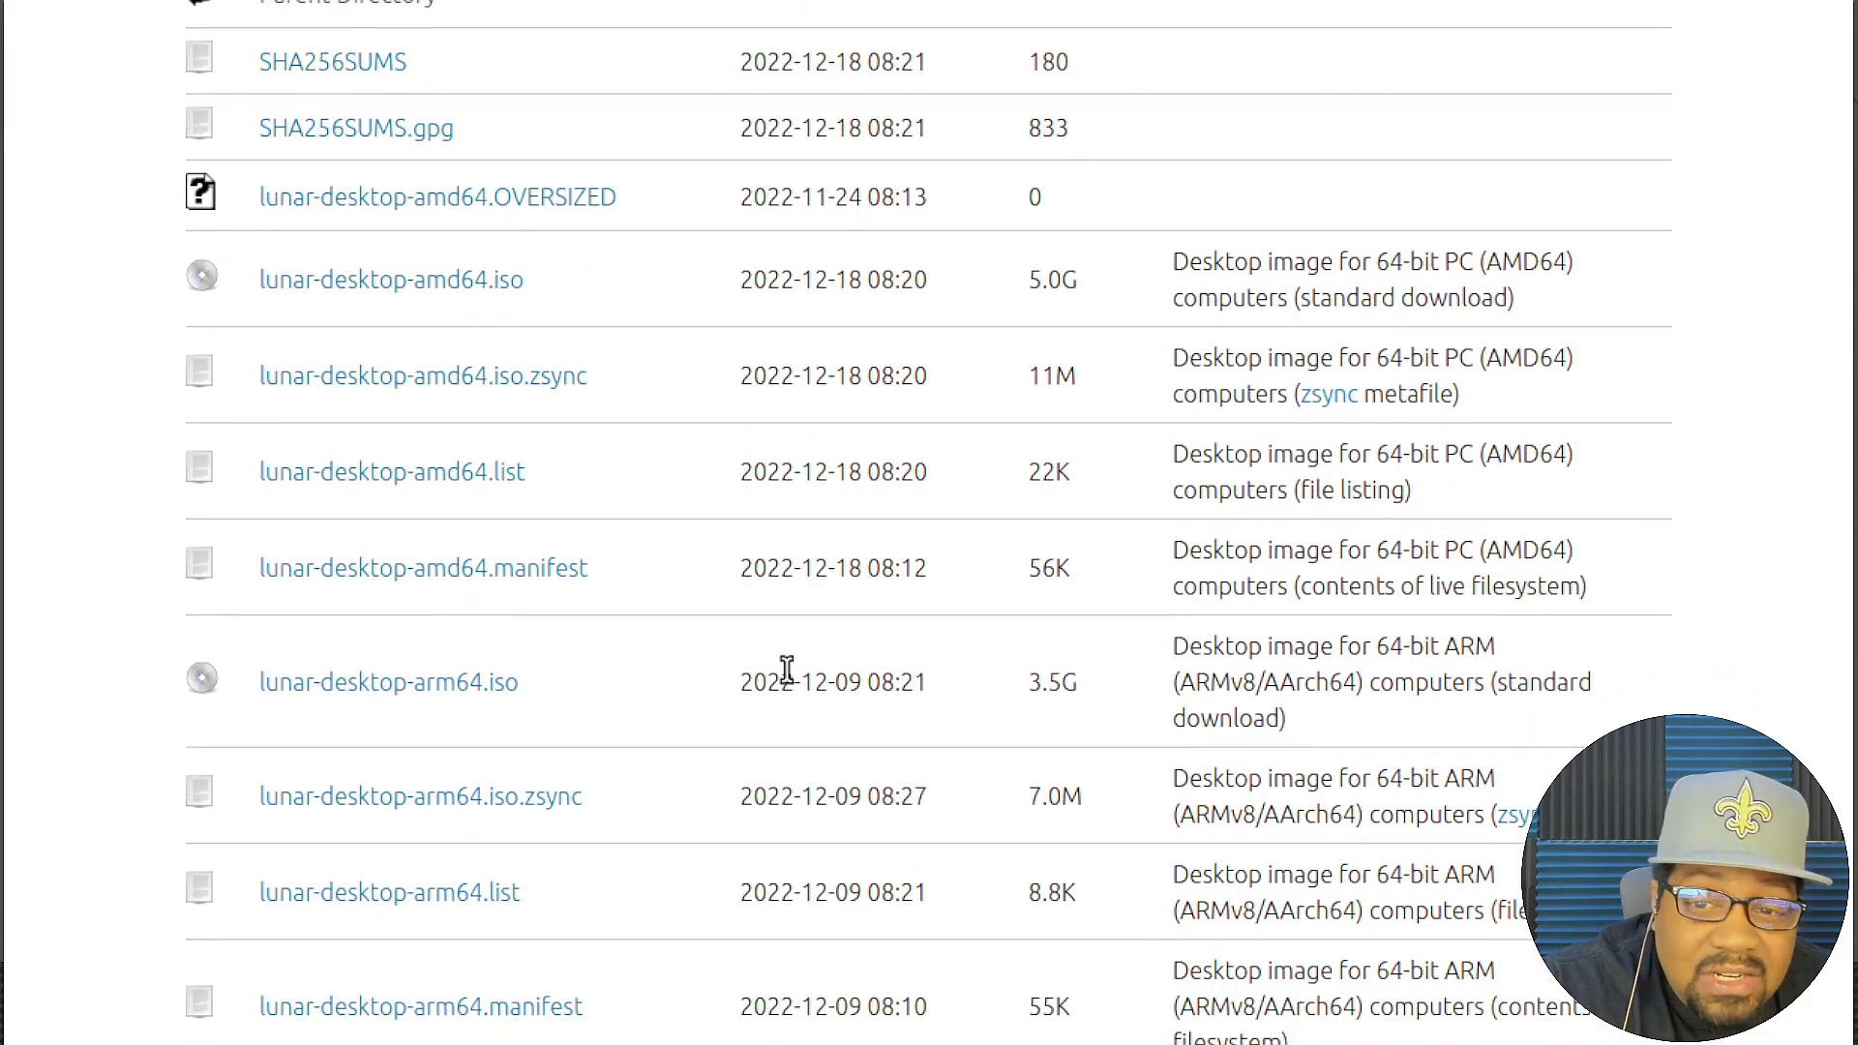
pyautogui.scroll(-2, 795, 685)
pyautogui.scroll(6, 795, 685)
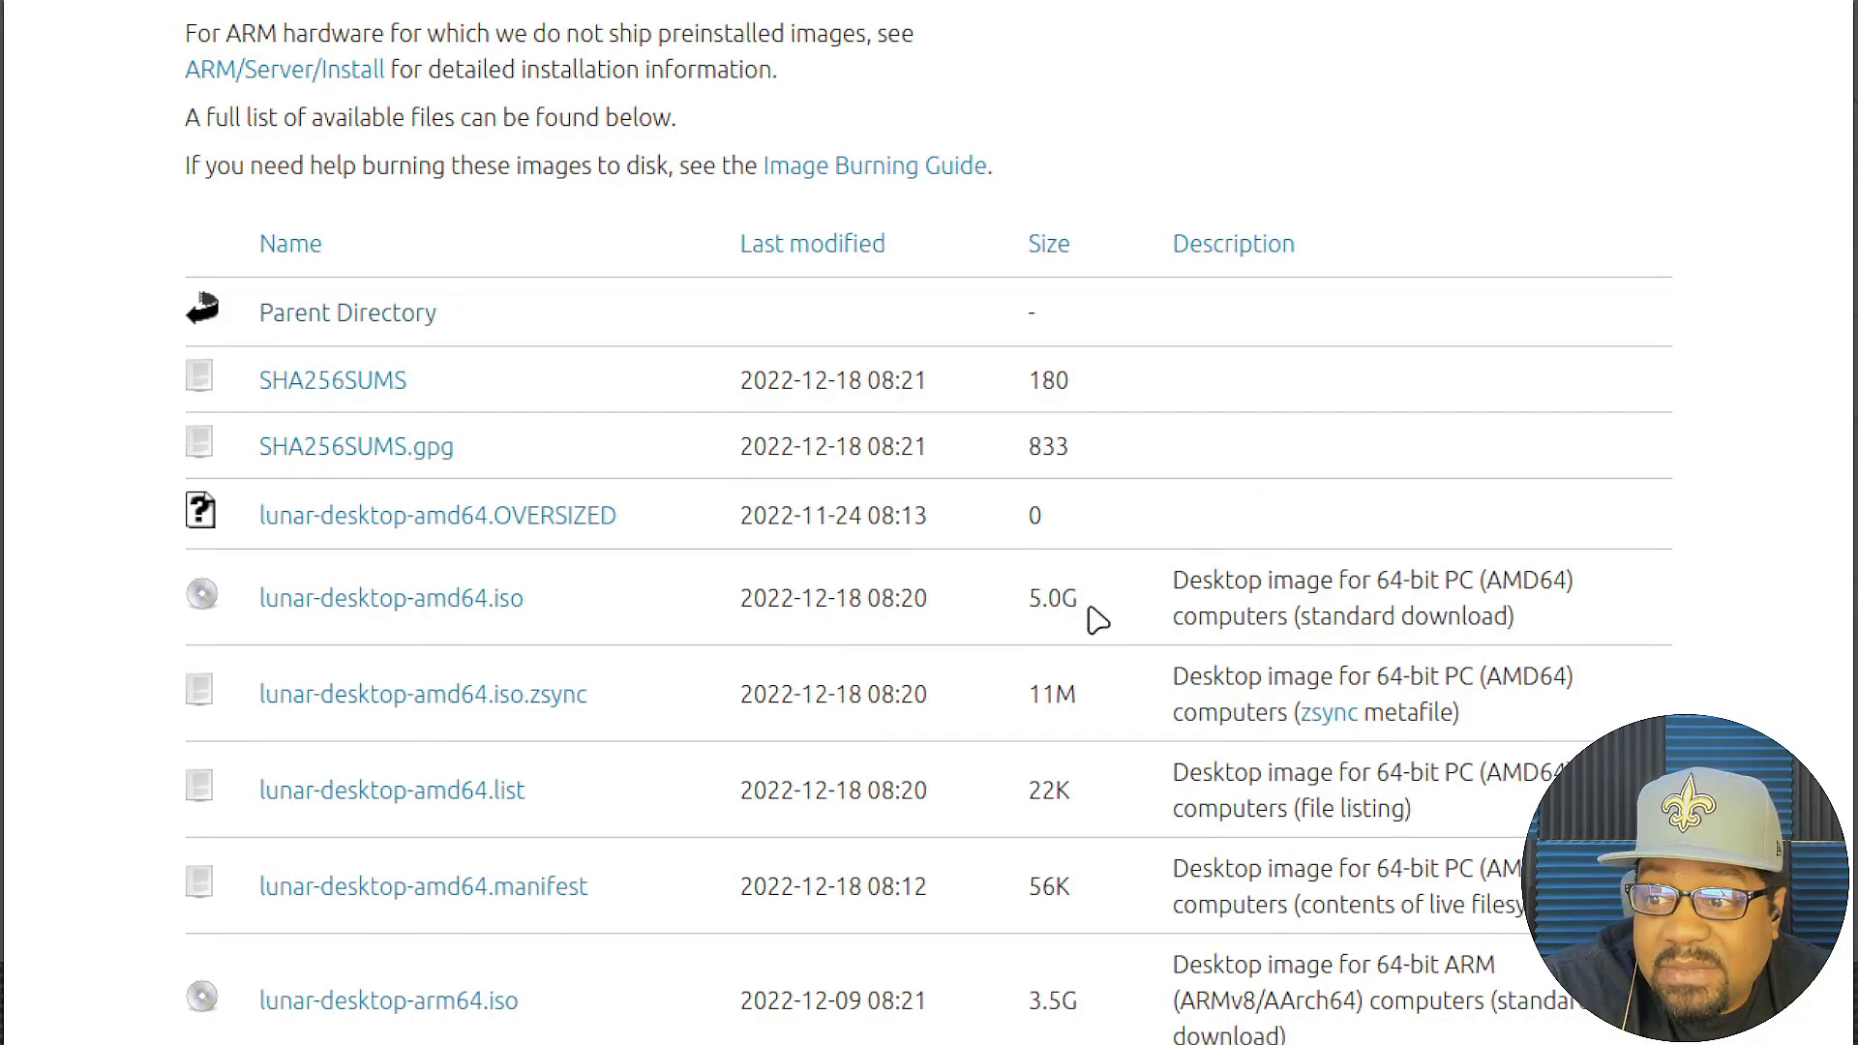
pyautogui.moveTo(1084, 608); pyautogui.dragTo(1031, 594)
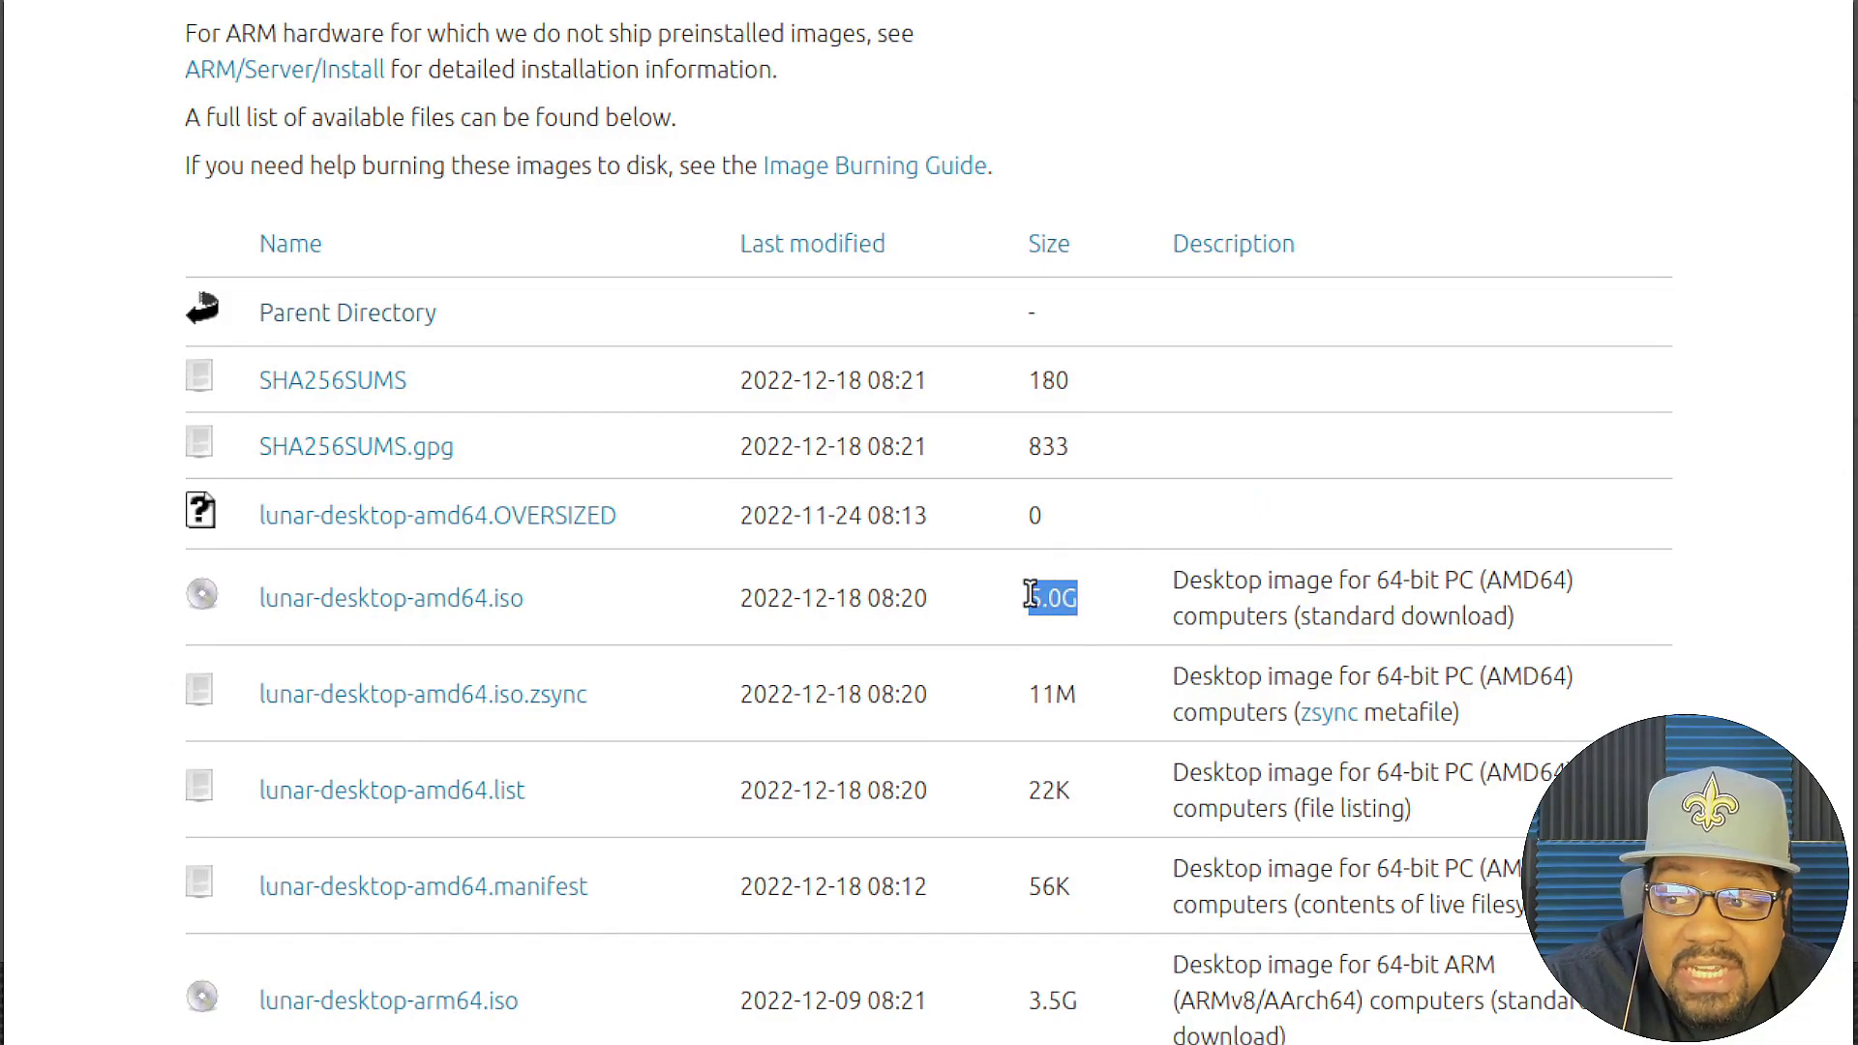
pyautogui.hotkey('alt', 'Left')
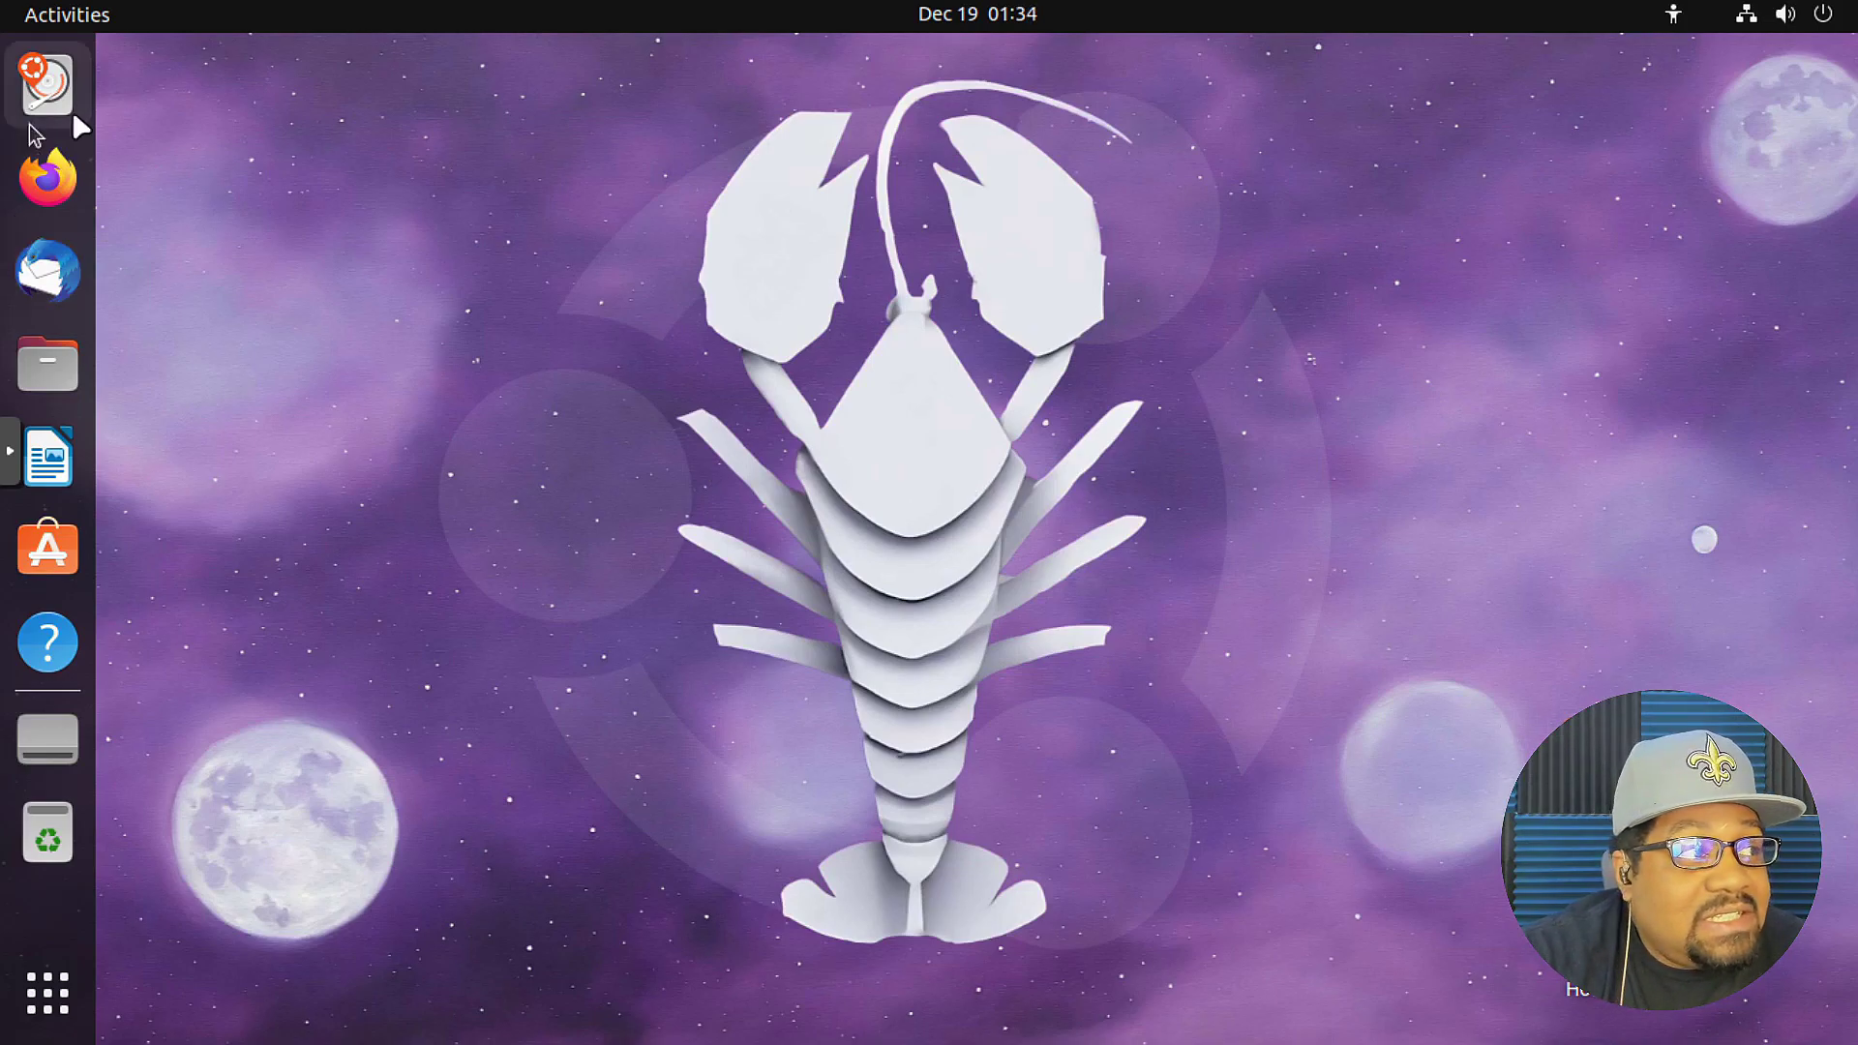
# Launch the Ubuntu installer and move its window left into place.
pyautogui.click(46, 85)
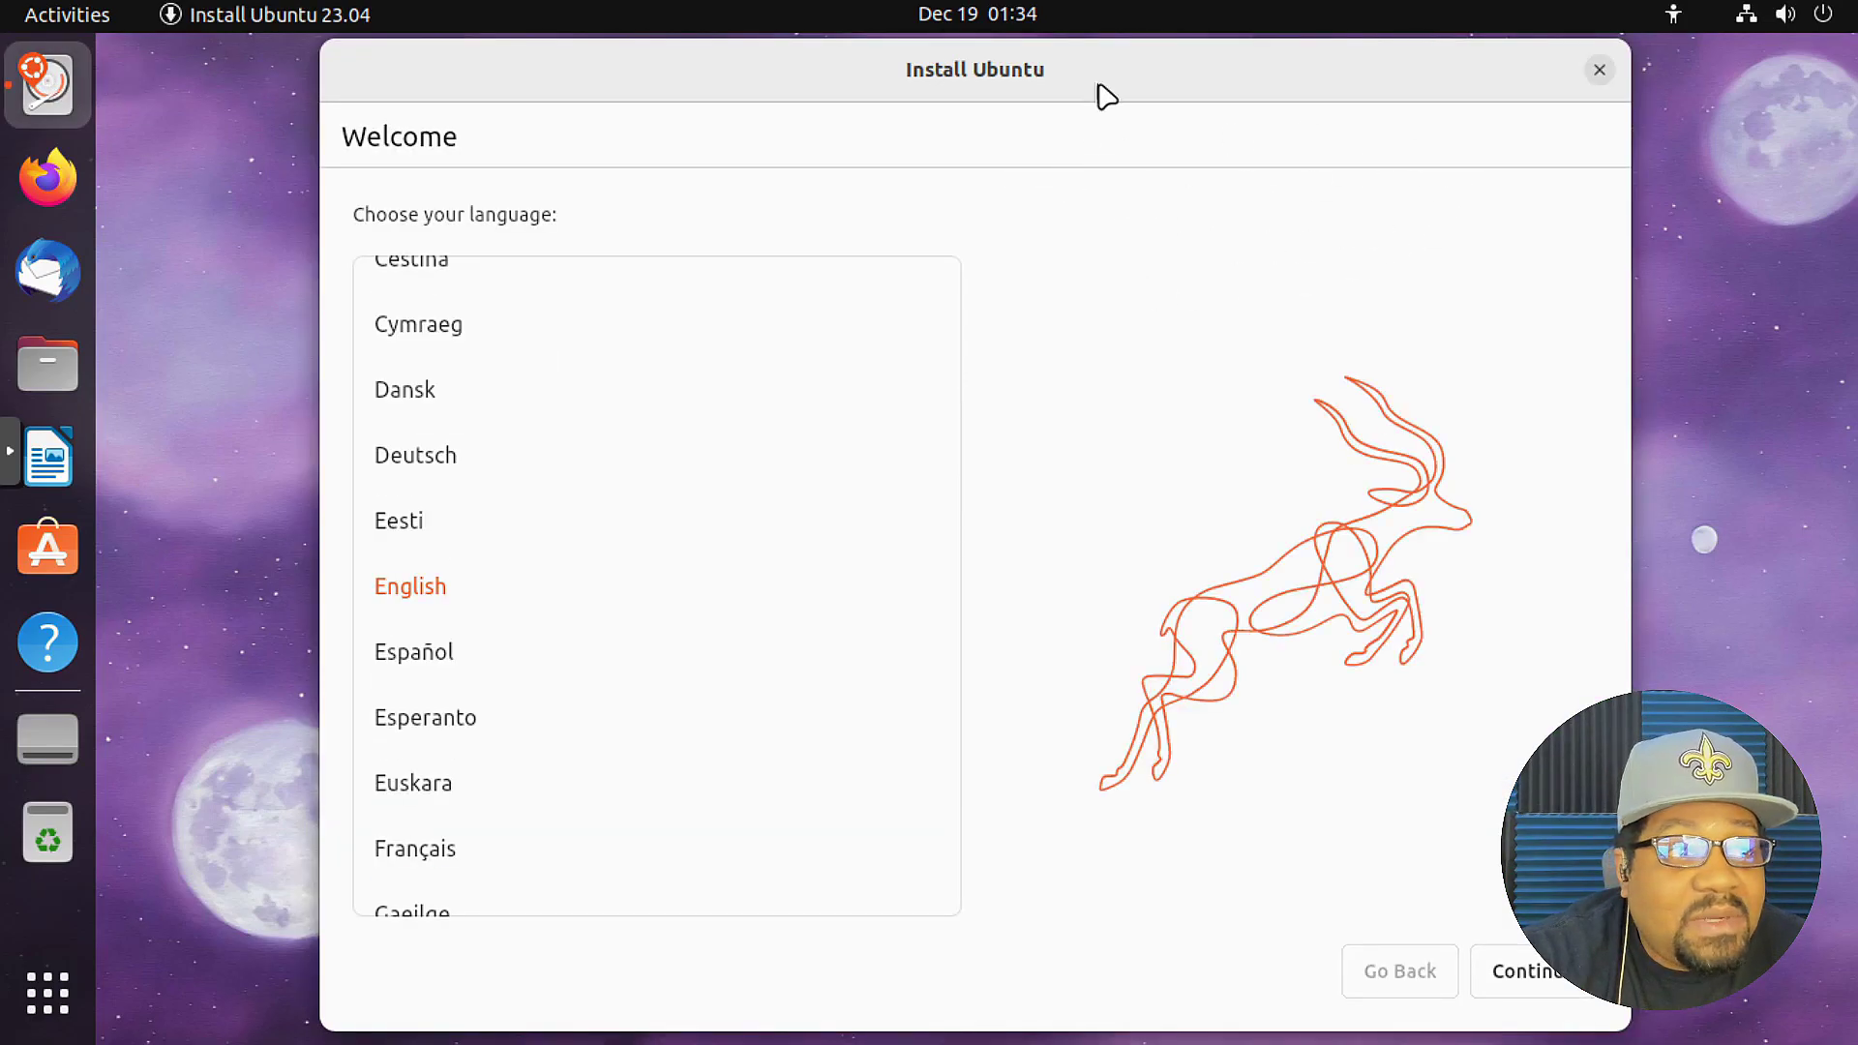
pyautogui.moveTo(1099, 85); pyautogui.dragTo(952, 79)
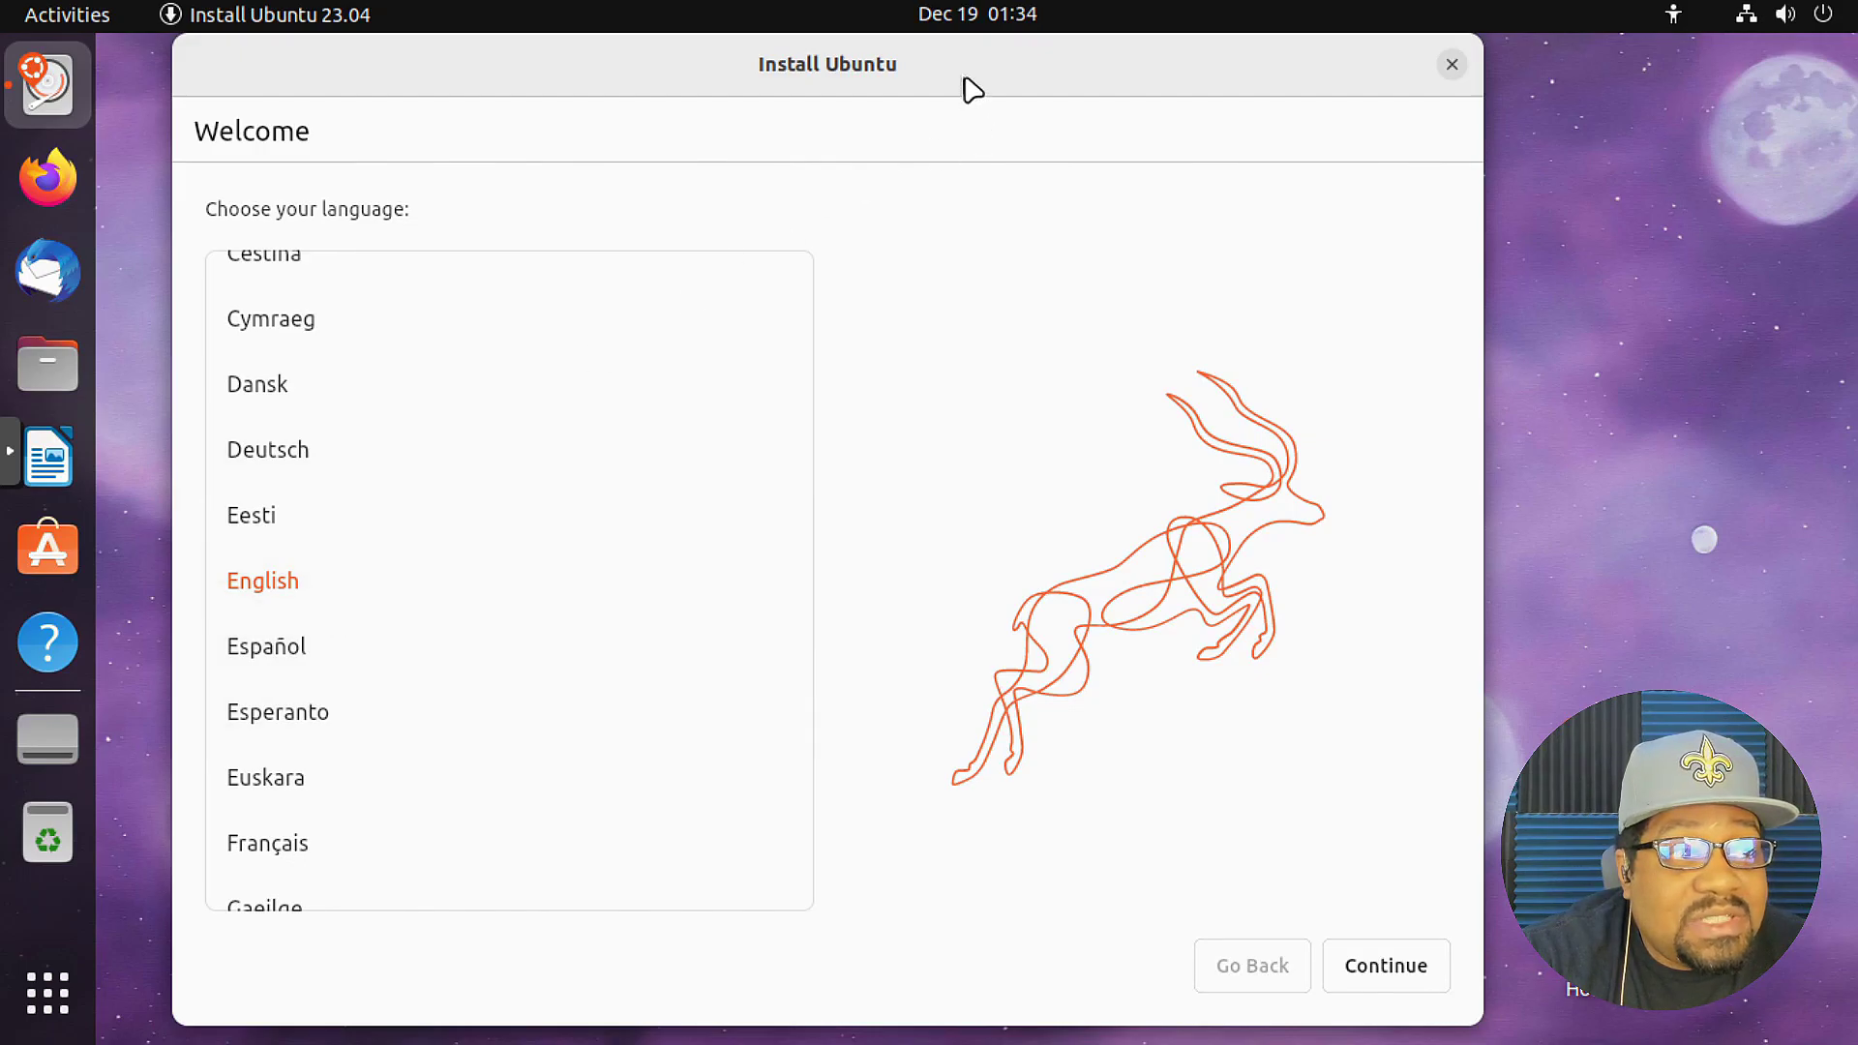
pyautogui.moveTo(962, 83)
pyautogui.mouseDown()
pyautogui.moveTo(946, 102)
pyautogui.moveTo(952, 83)
pyautogui.mouseUp()
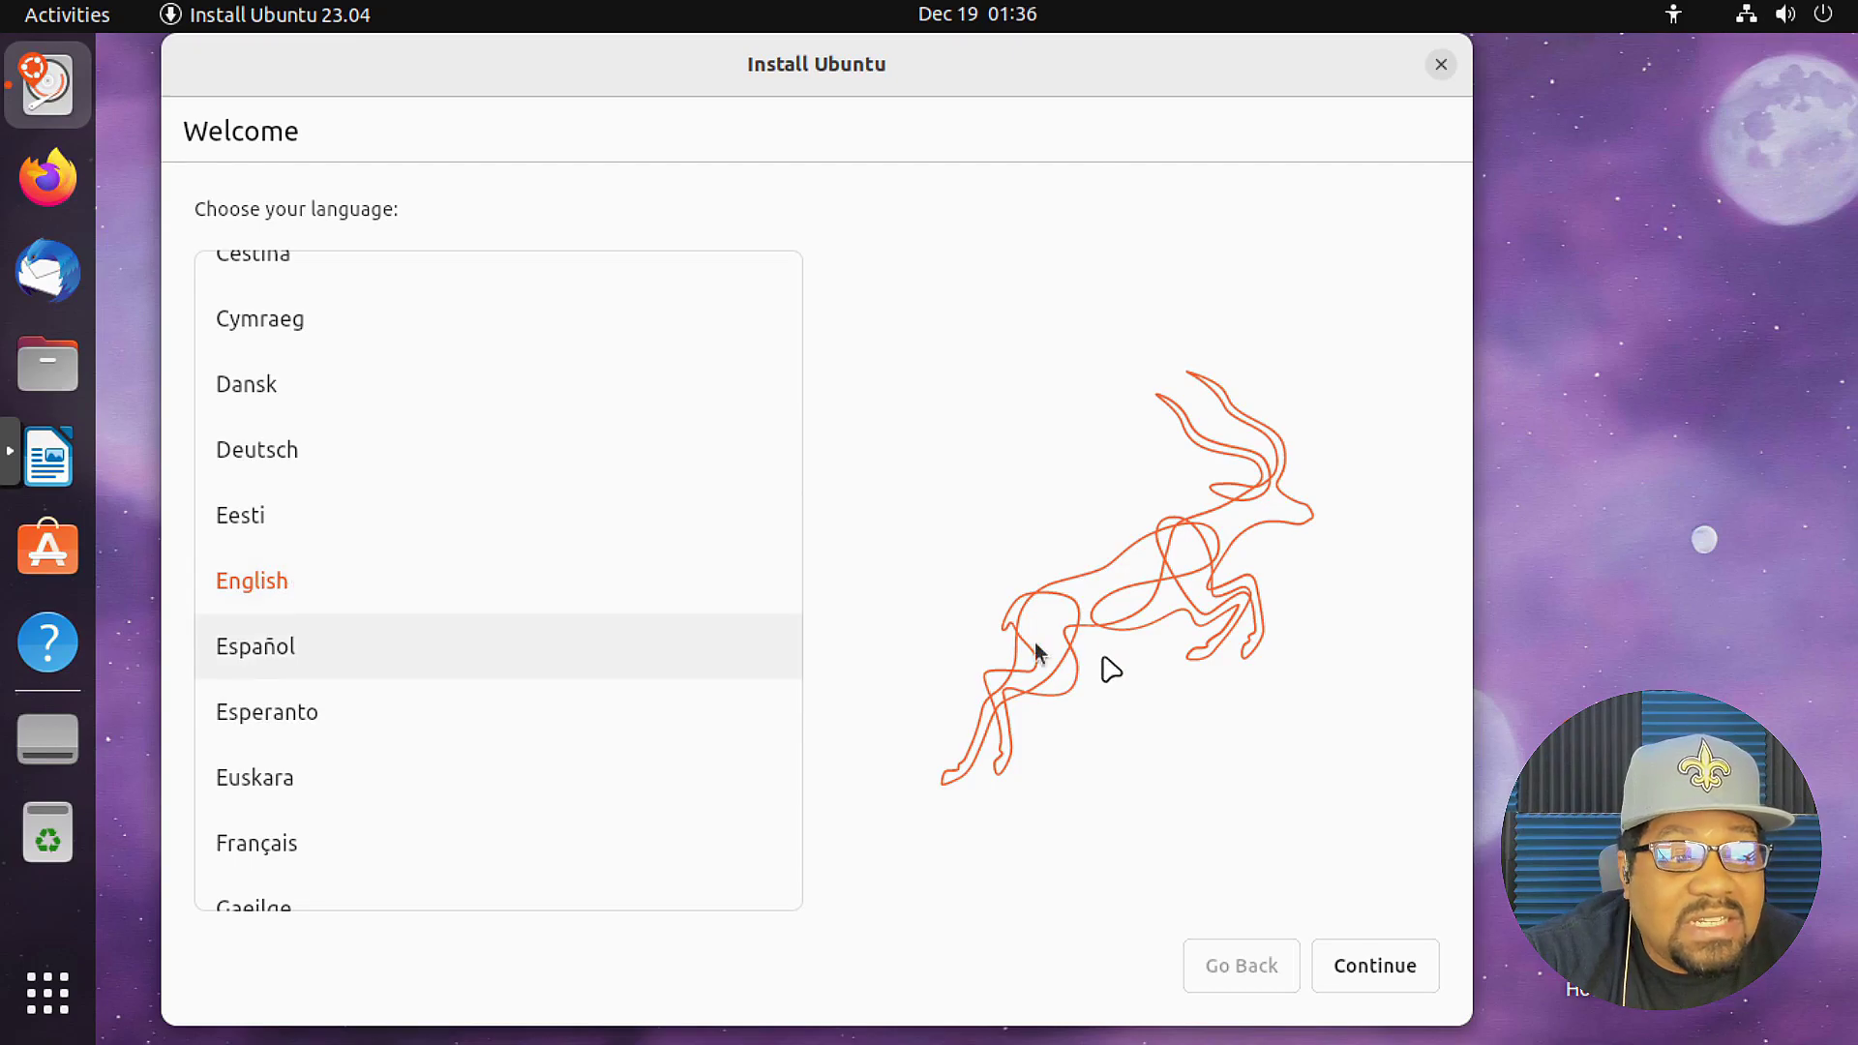
# Keep English as the language and continue past the Welcome page.
pyautogui.click(1398, 972)
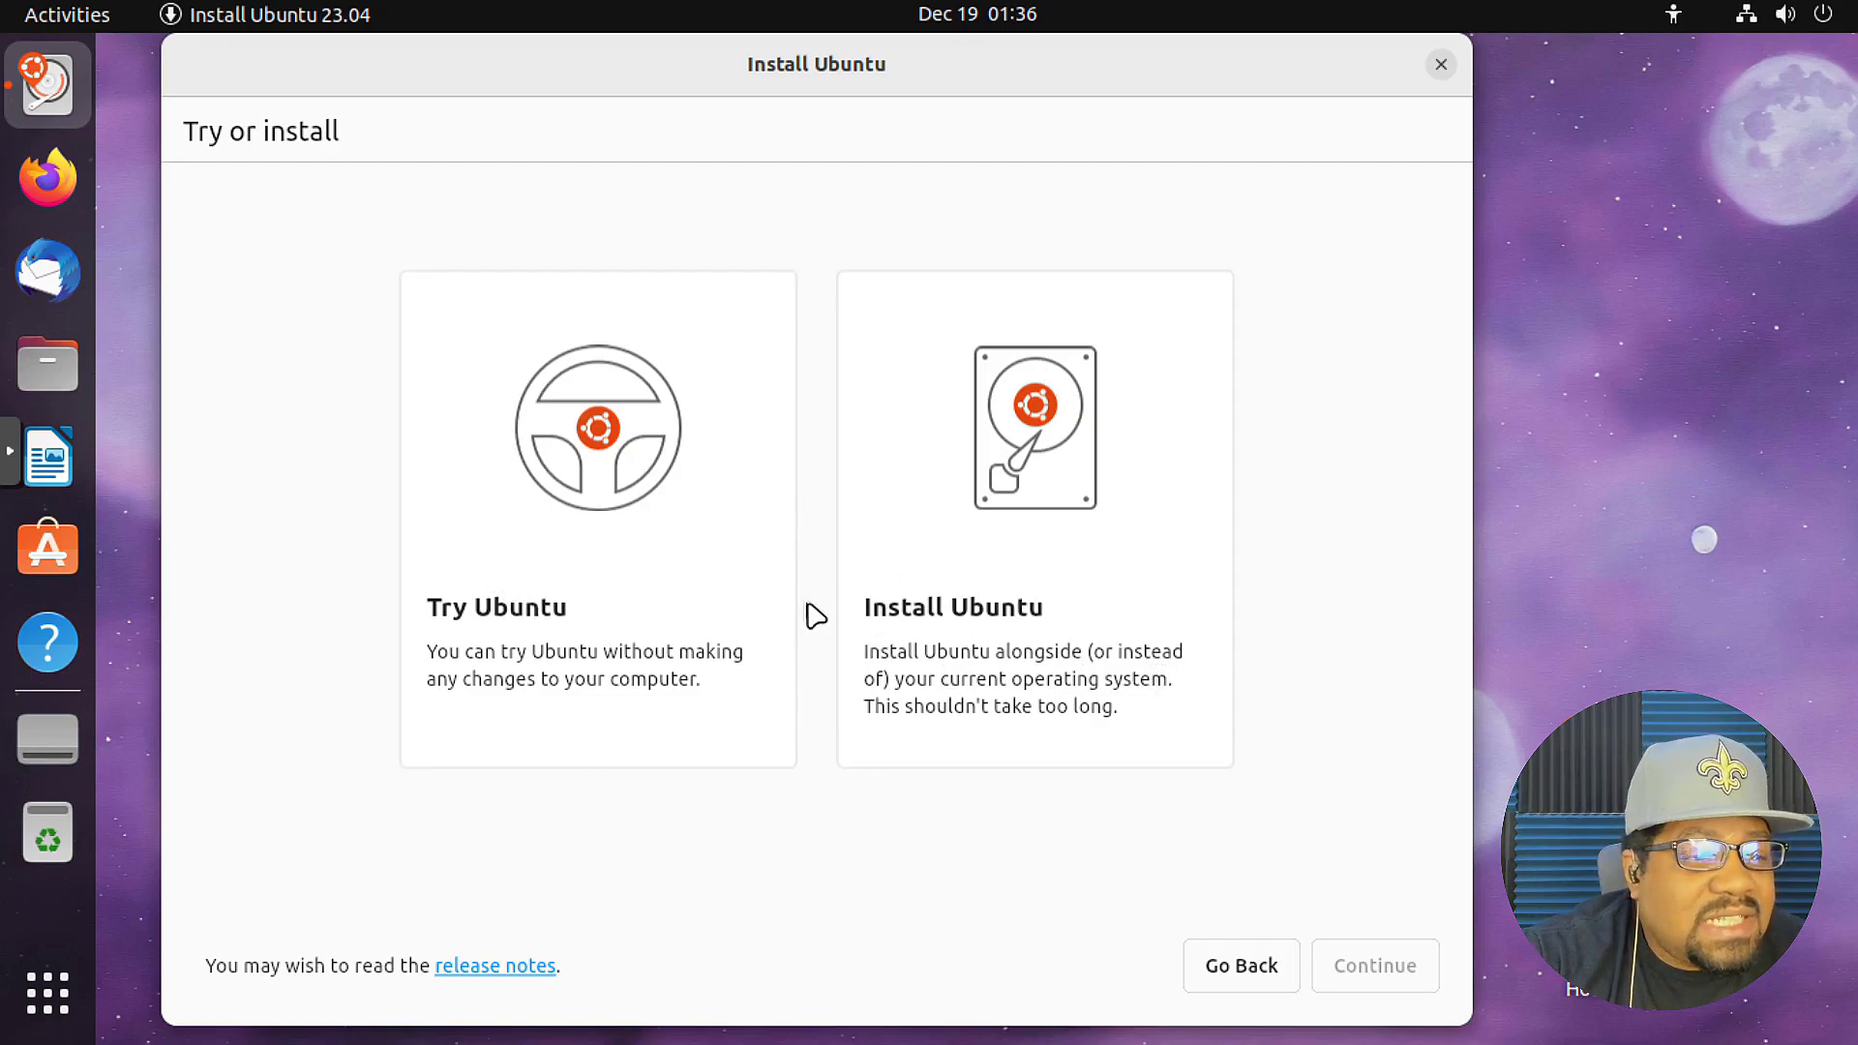
# Choose Install Ubuntu rather than Try Ubuntu and proceed to keyboard layout.
pyautogui.click(1068, 598)
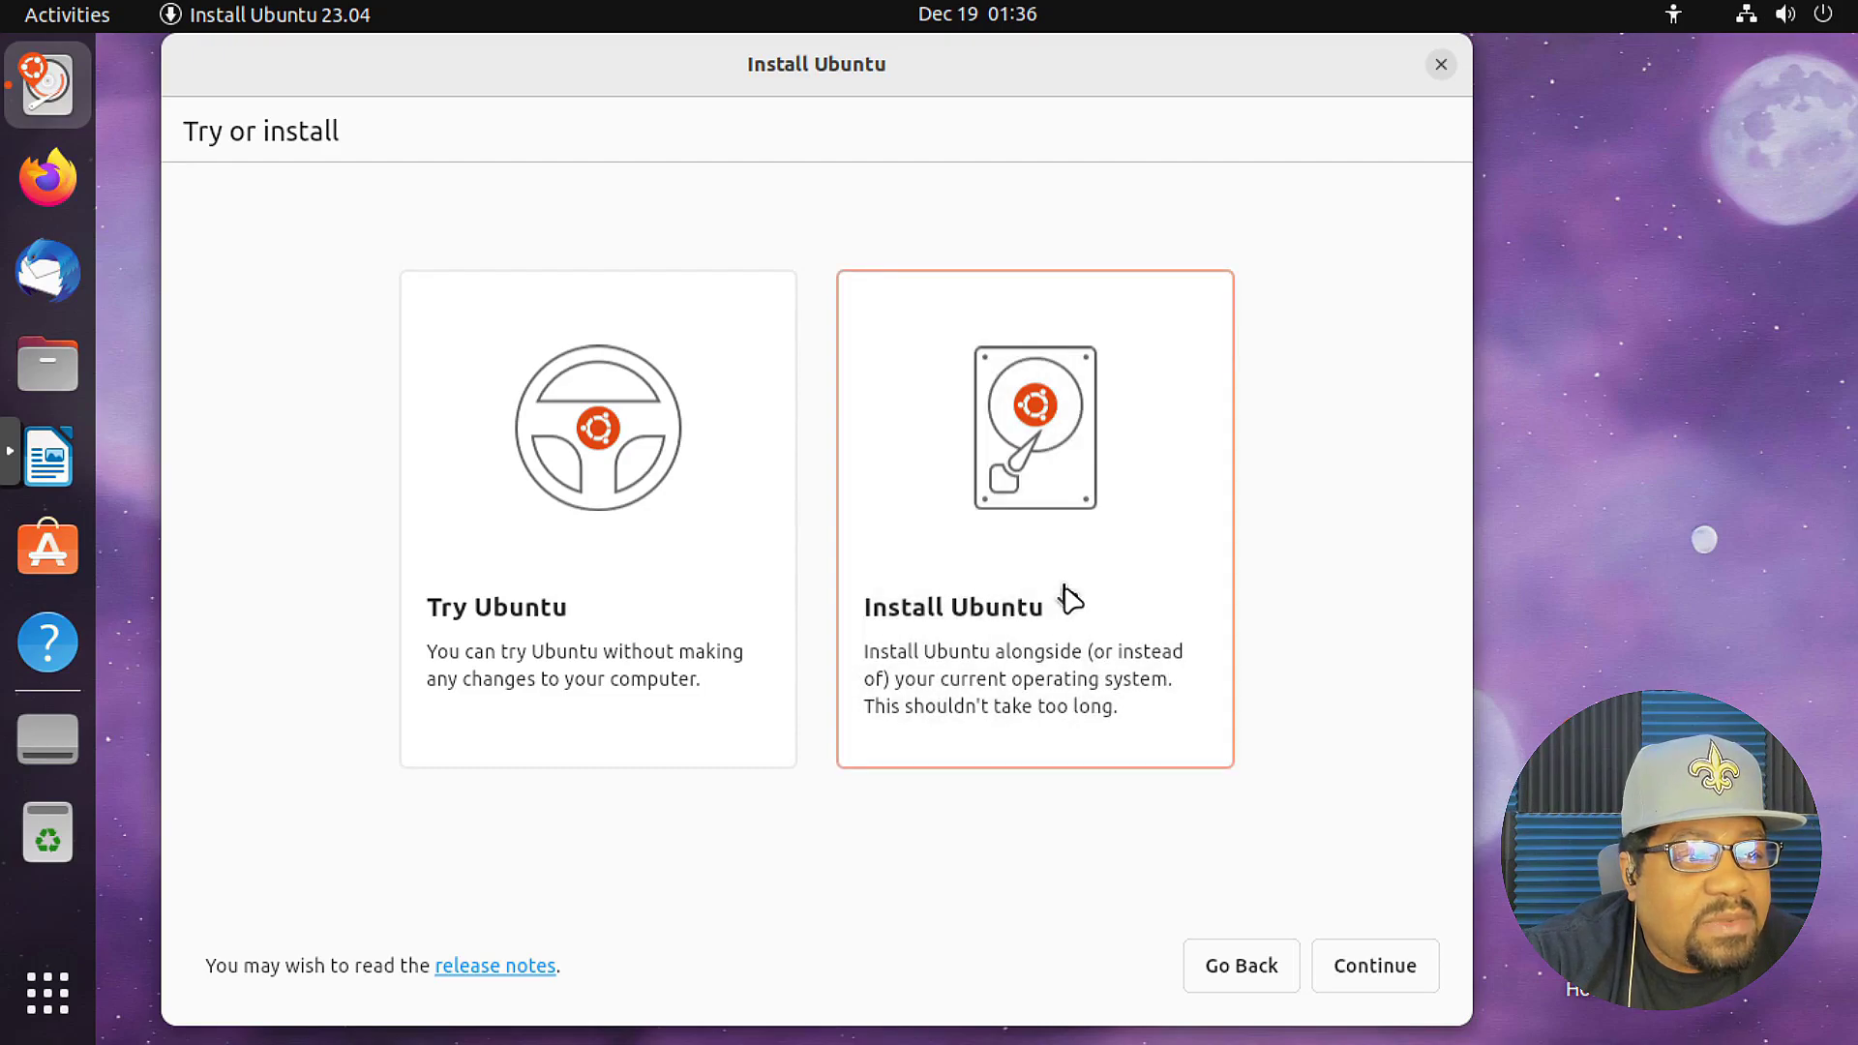
pyautogui.click(1377, 966)
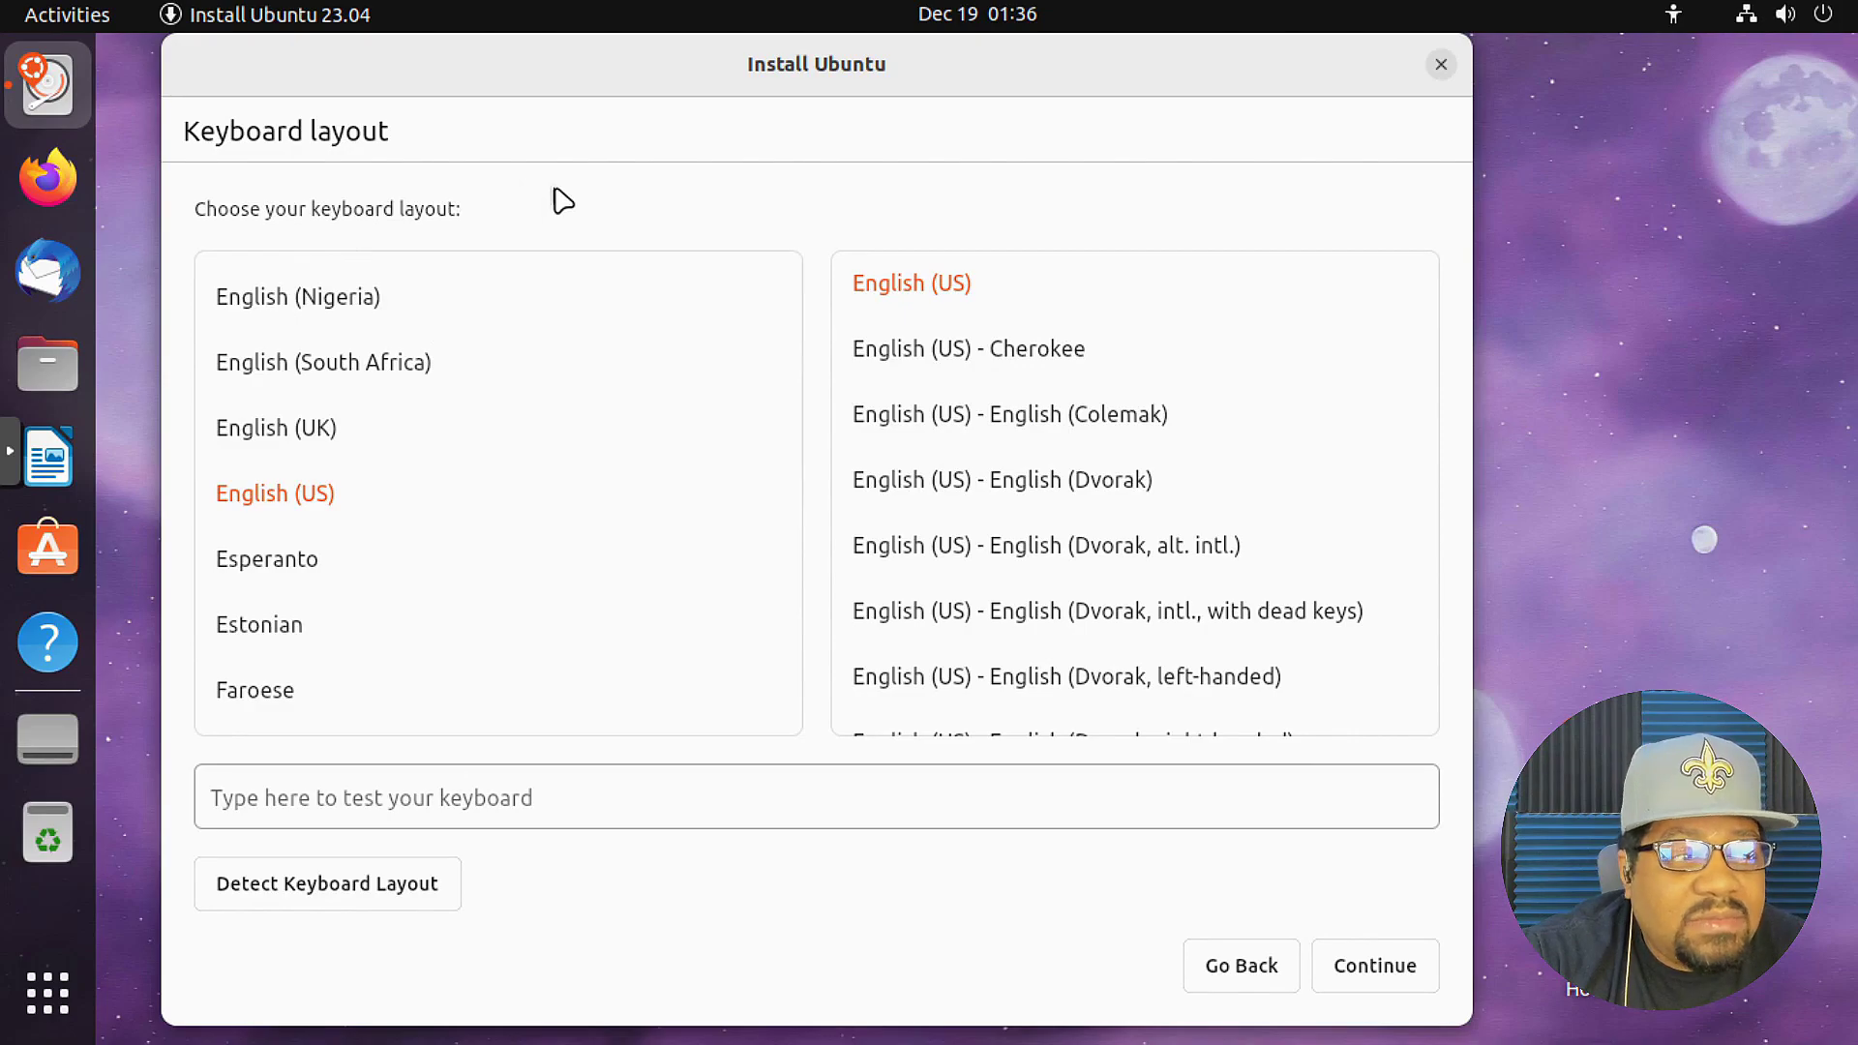
# Accept the English (US) keyboard layout and settle on Use wired connection.
pyautogui.click(1379, 968)
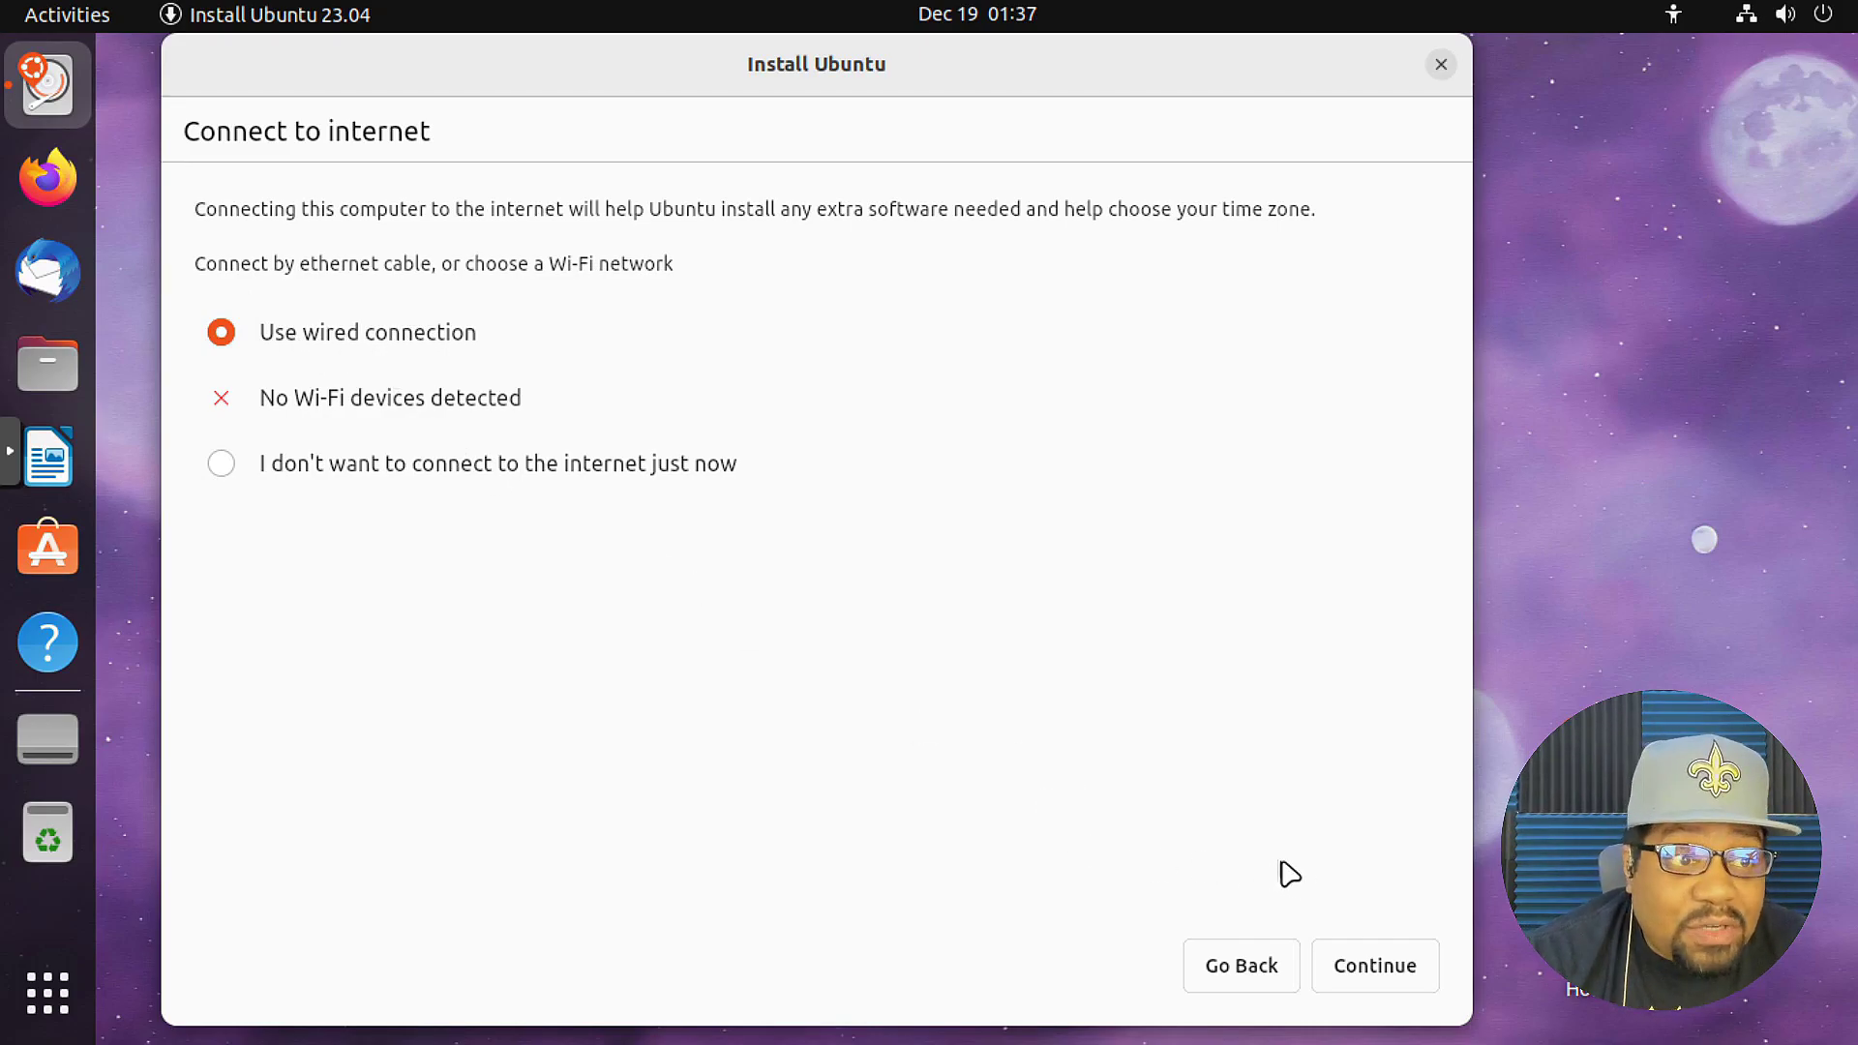
pyautogui.click(1368, 975)
pyautogui.click(1242, 967)
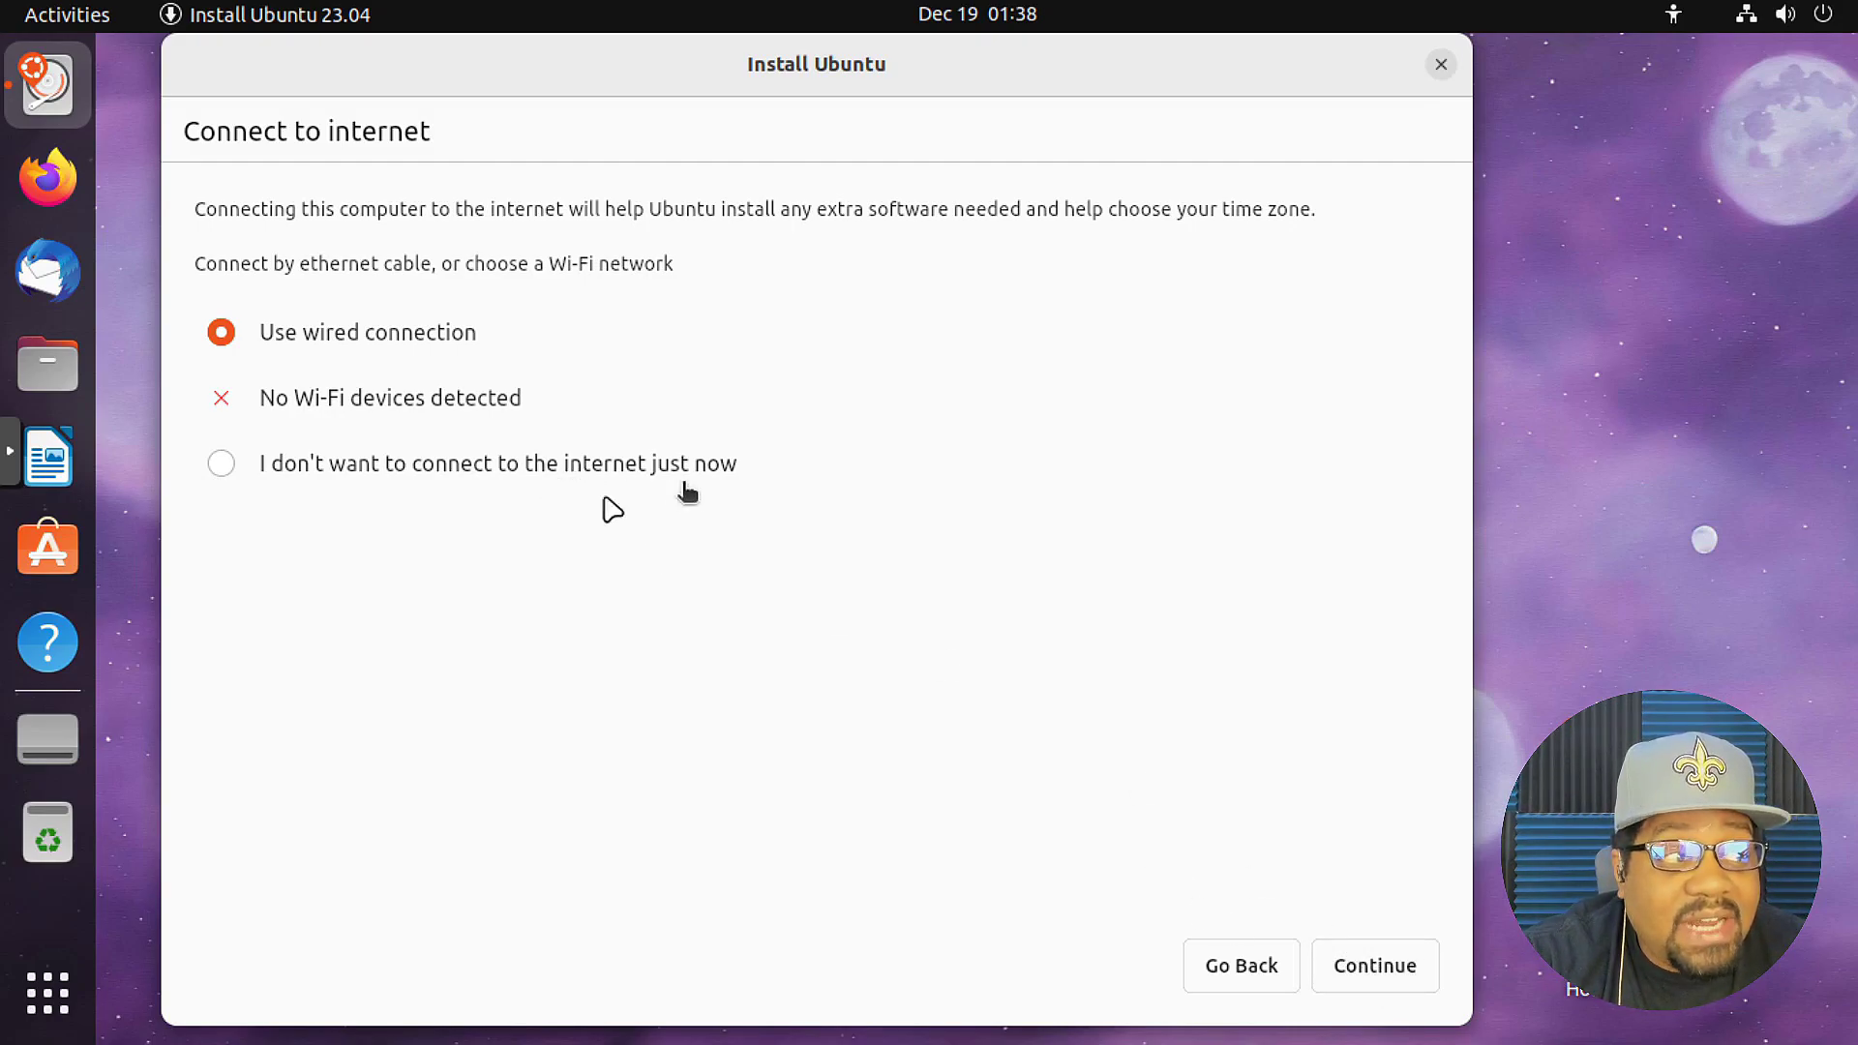
# Keep the wired connection and choose Normal installation with third-party drivers and media formats ticked.
pyautogui.click(1391, 972)
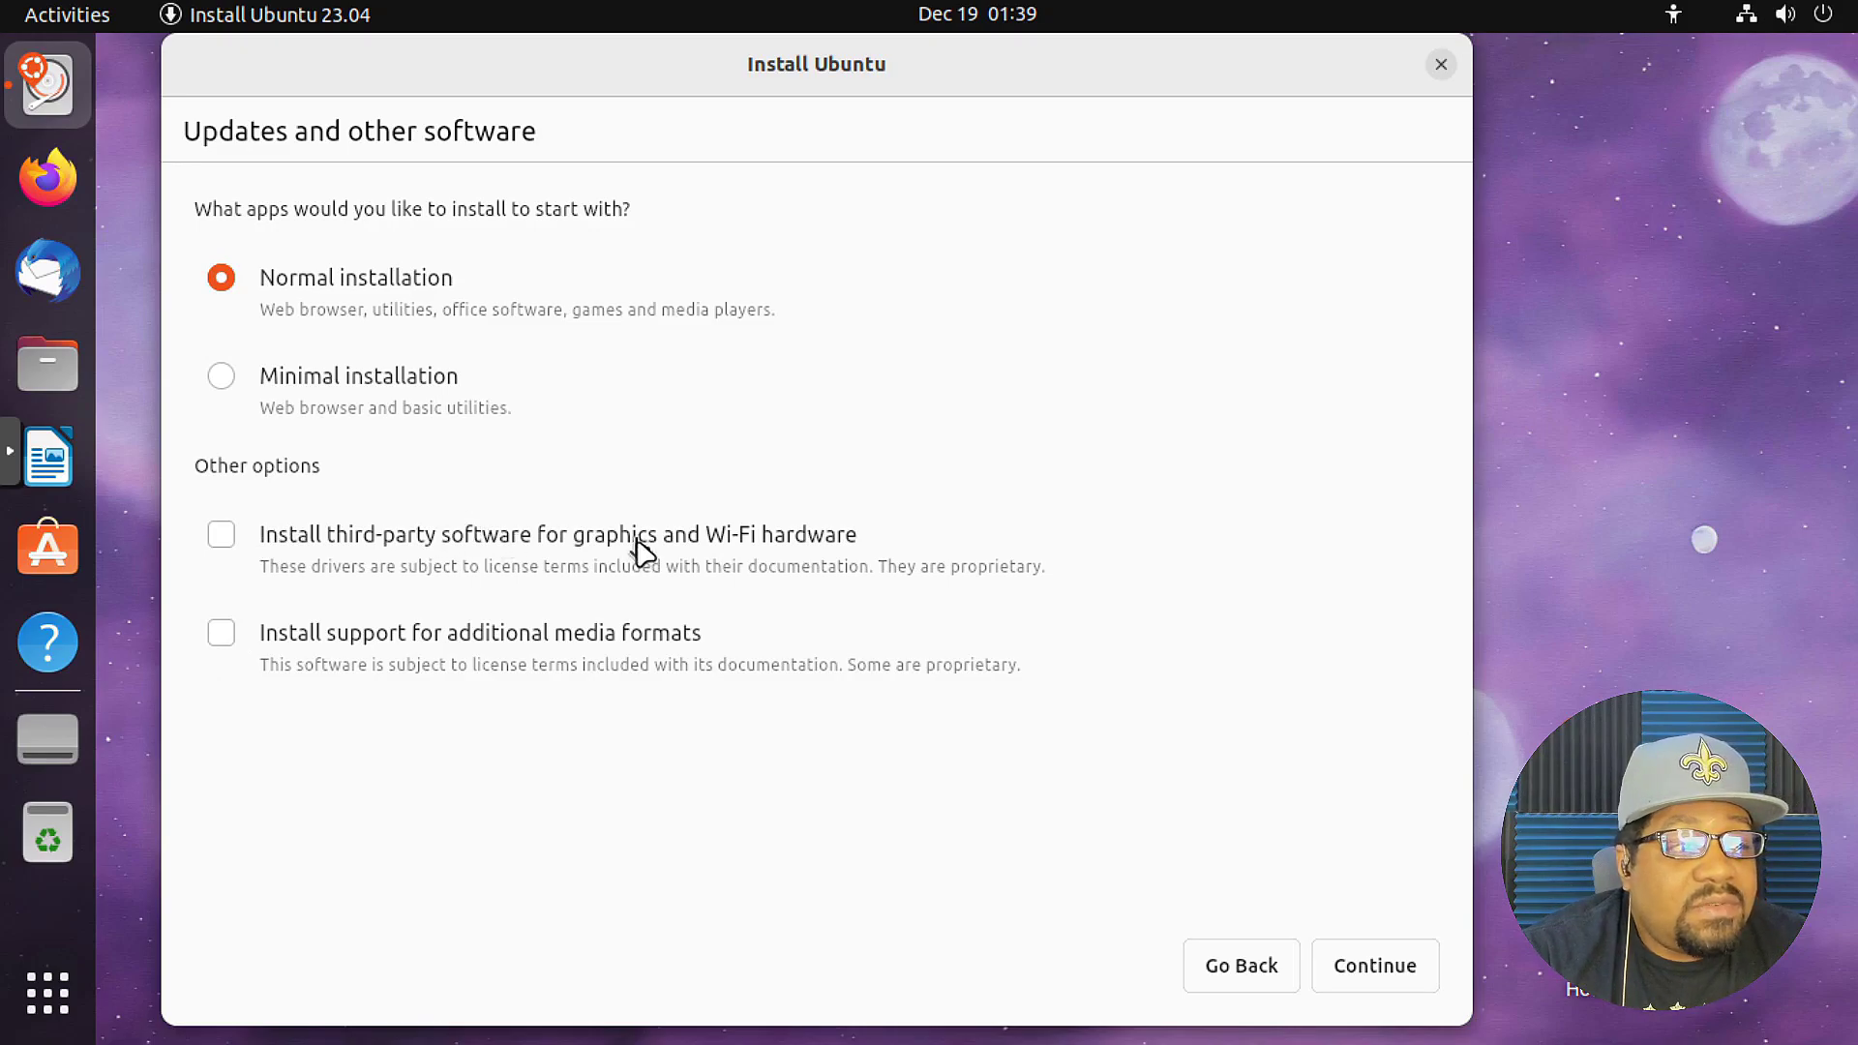
pyautogui.click(218, 544)
pyautogui.click(225, 639)
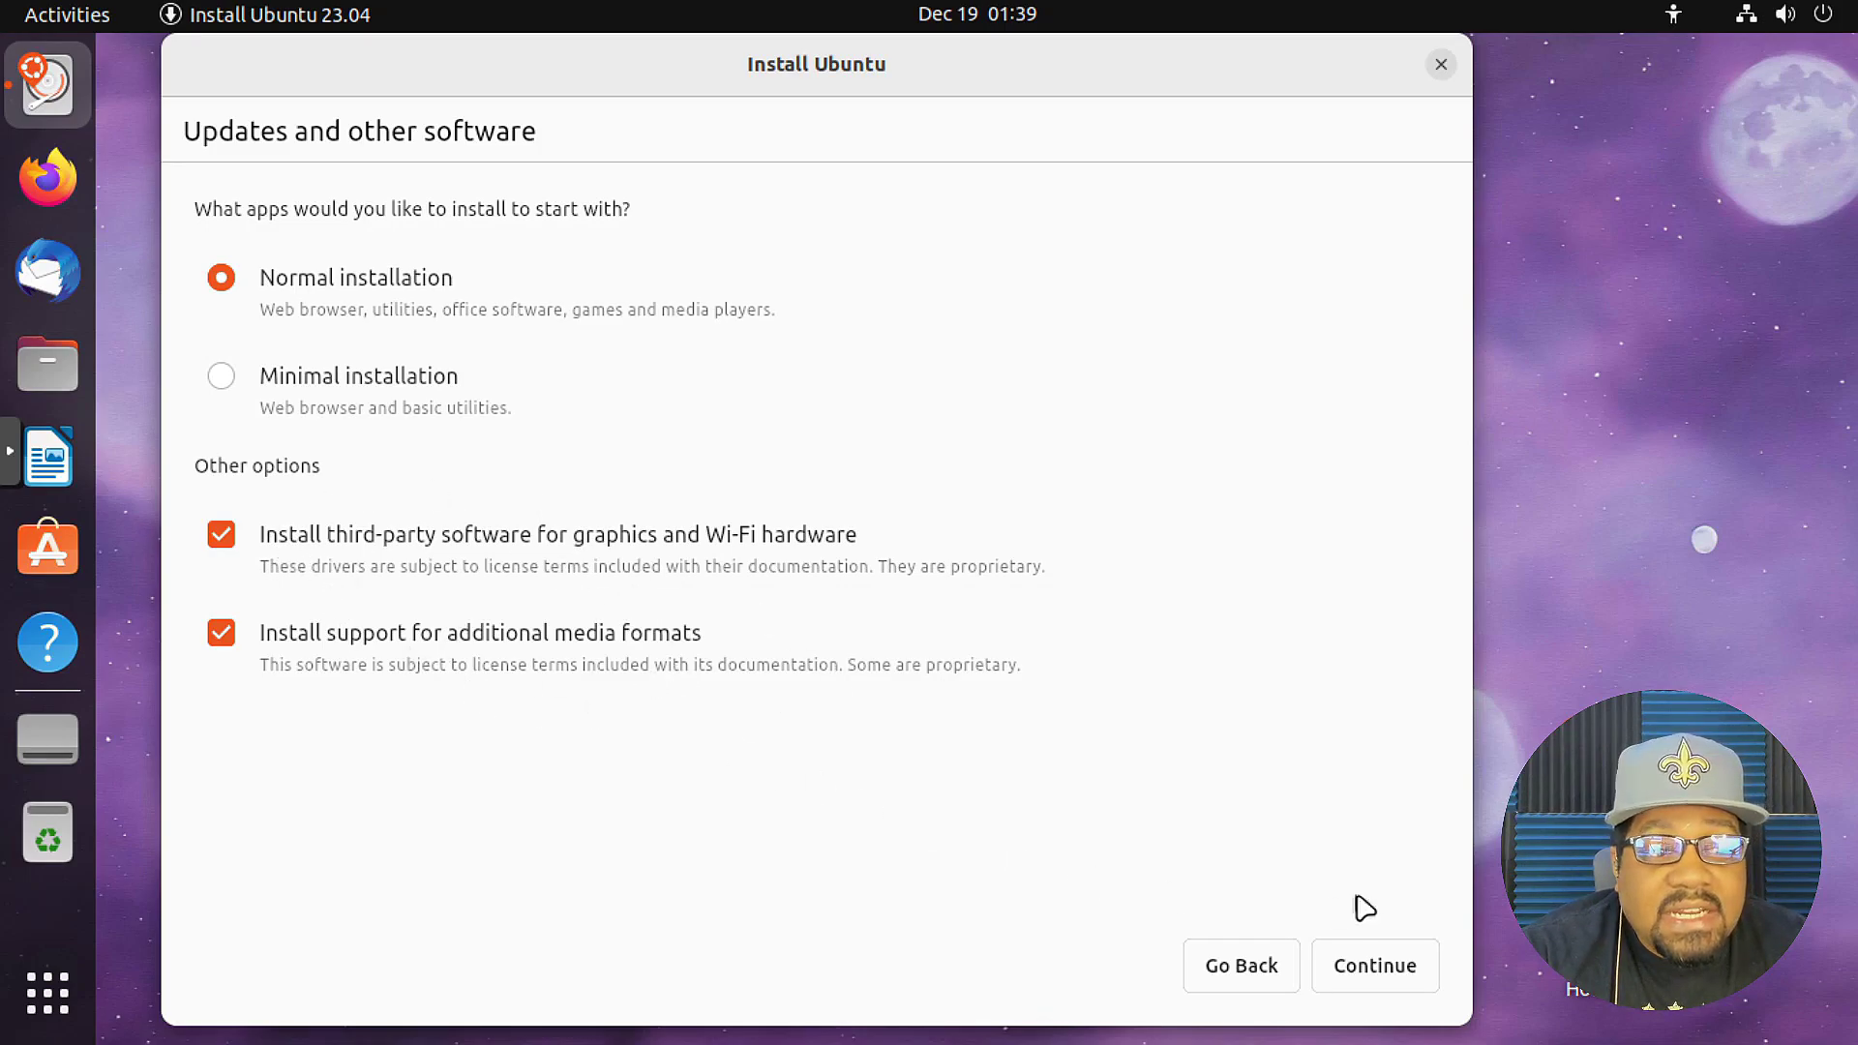
pyautogui.click(1382, 979)
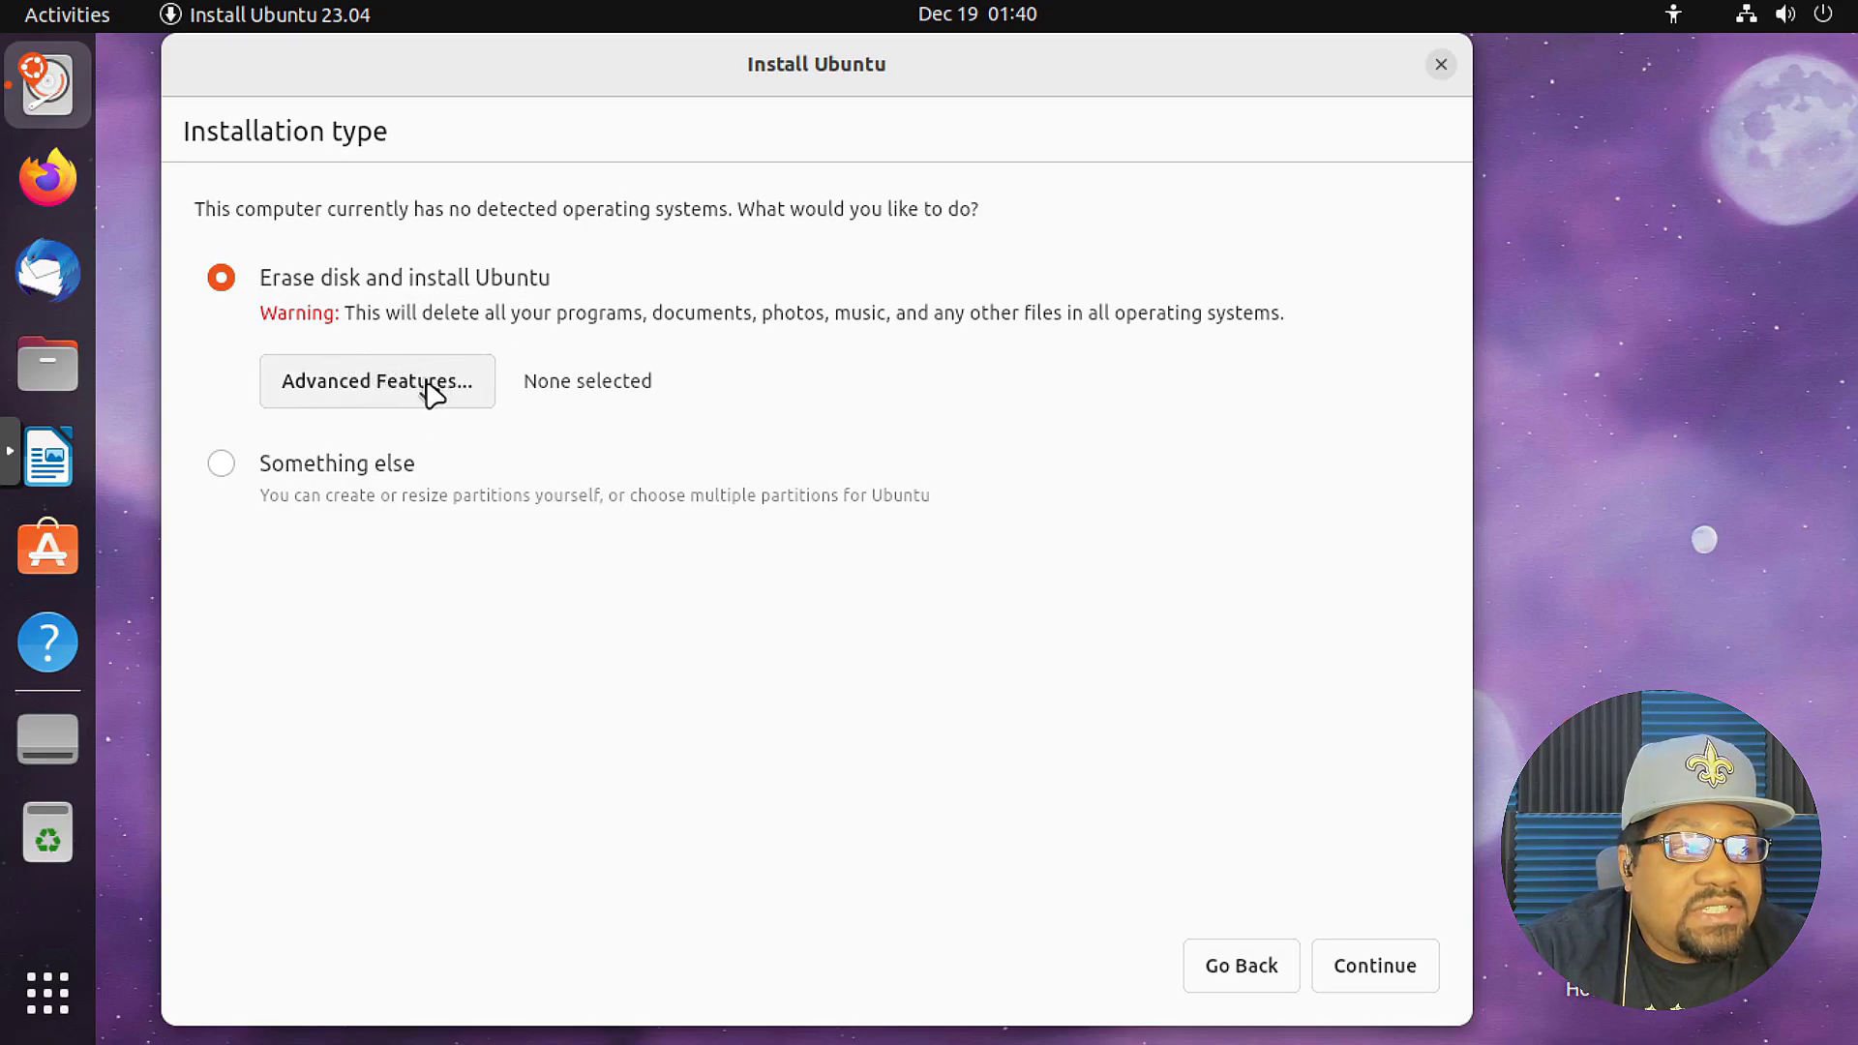
pyautogui.click(370, 380)
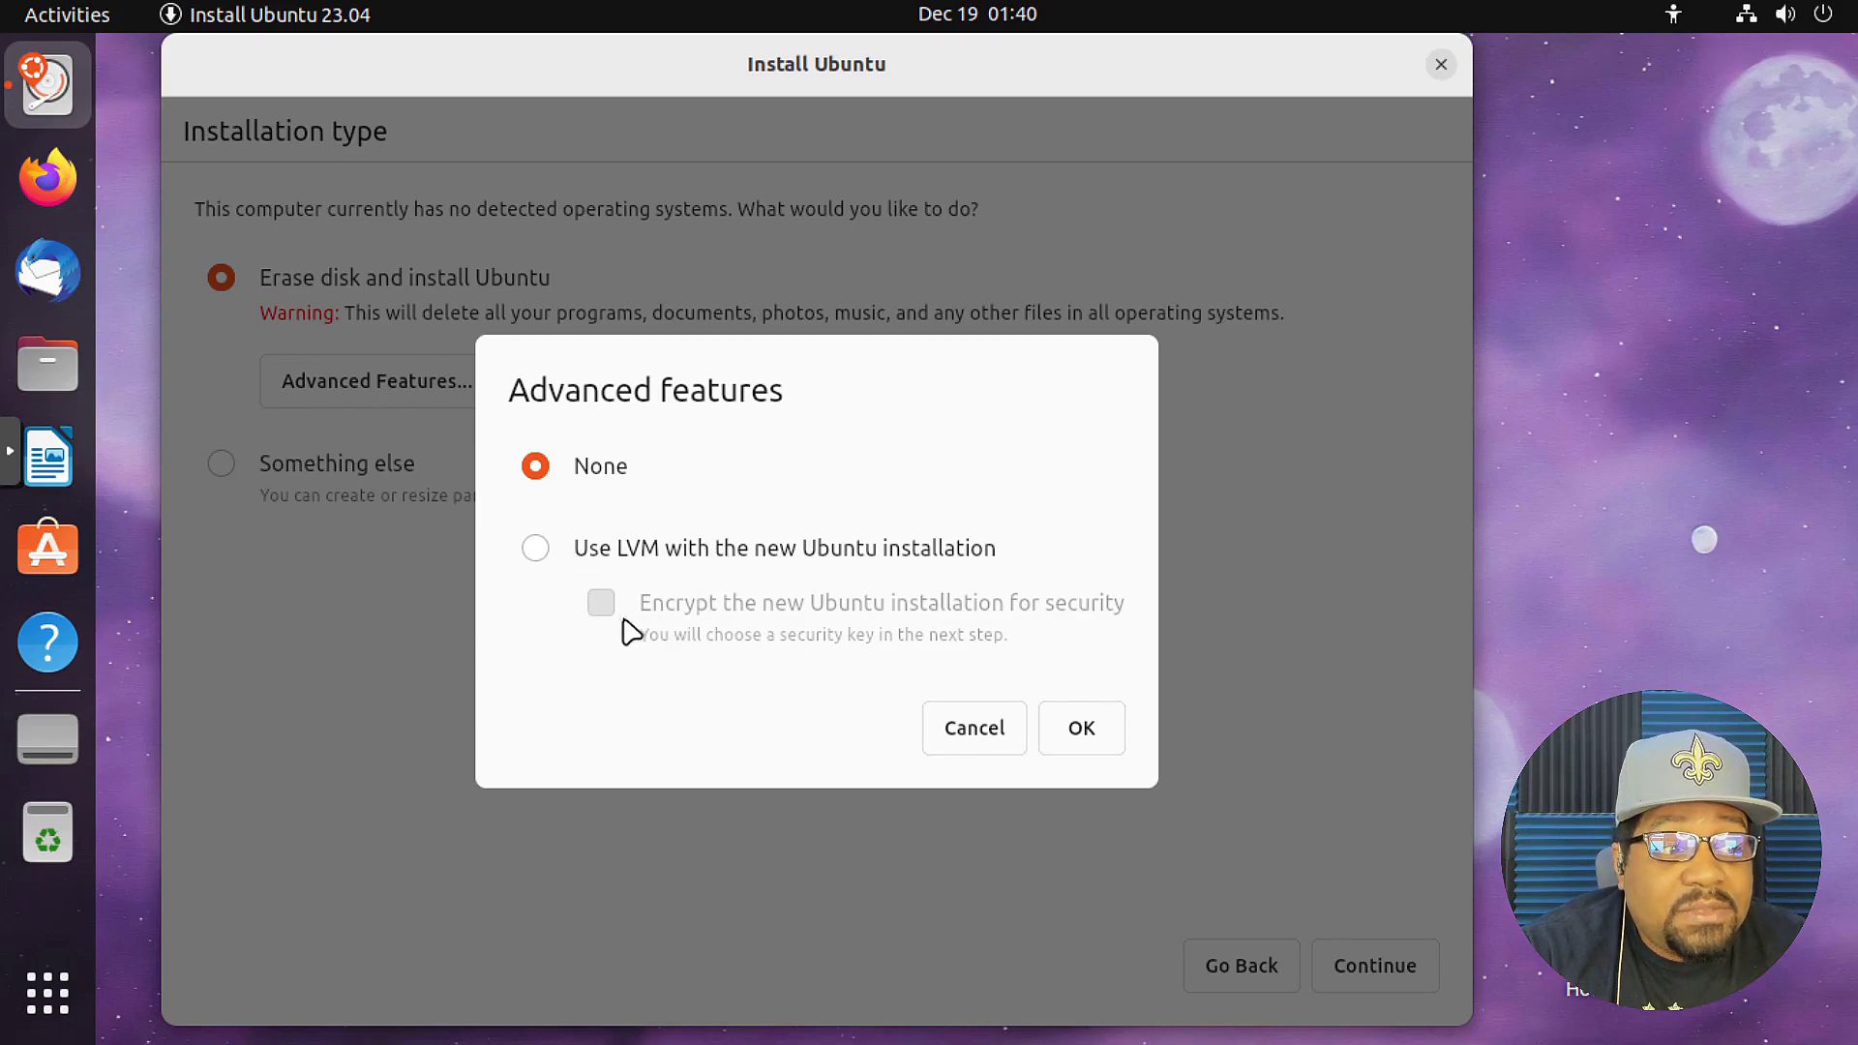
pyautogui.click(970, 739)
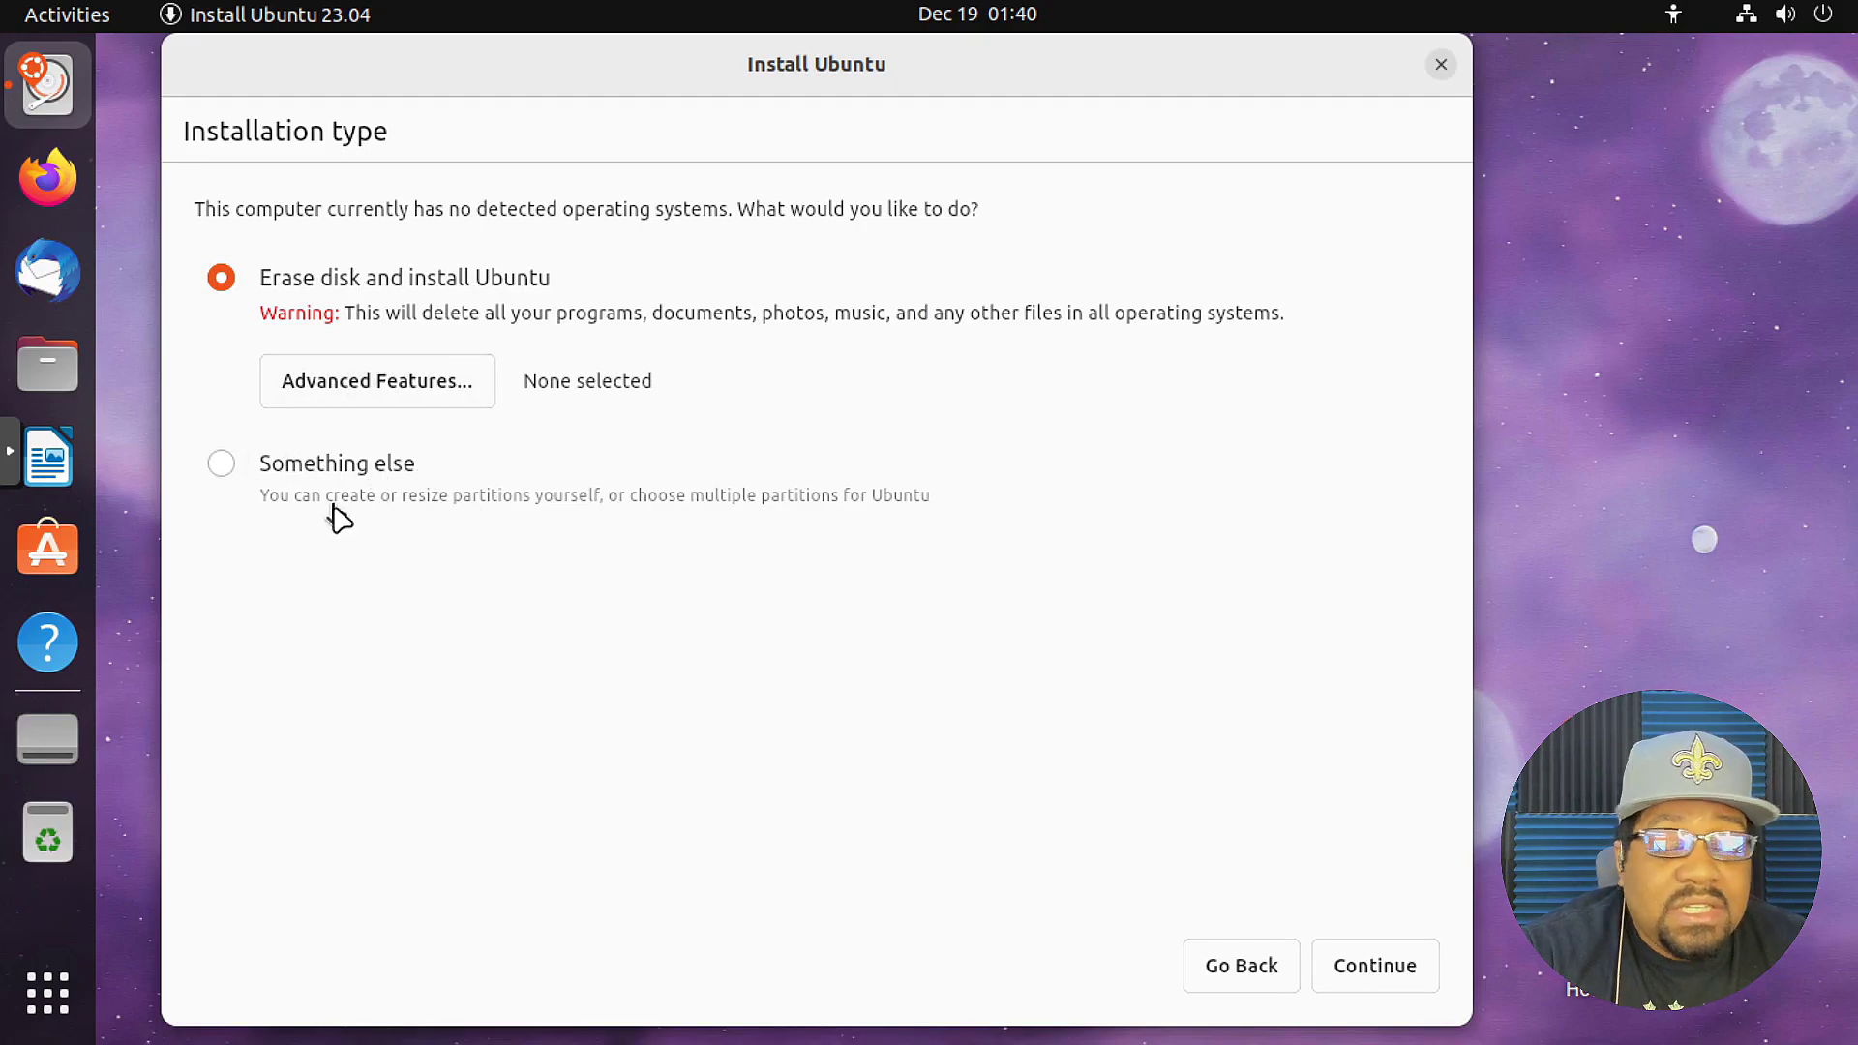
pyautogui.click(227, 471)
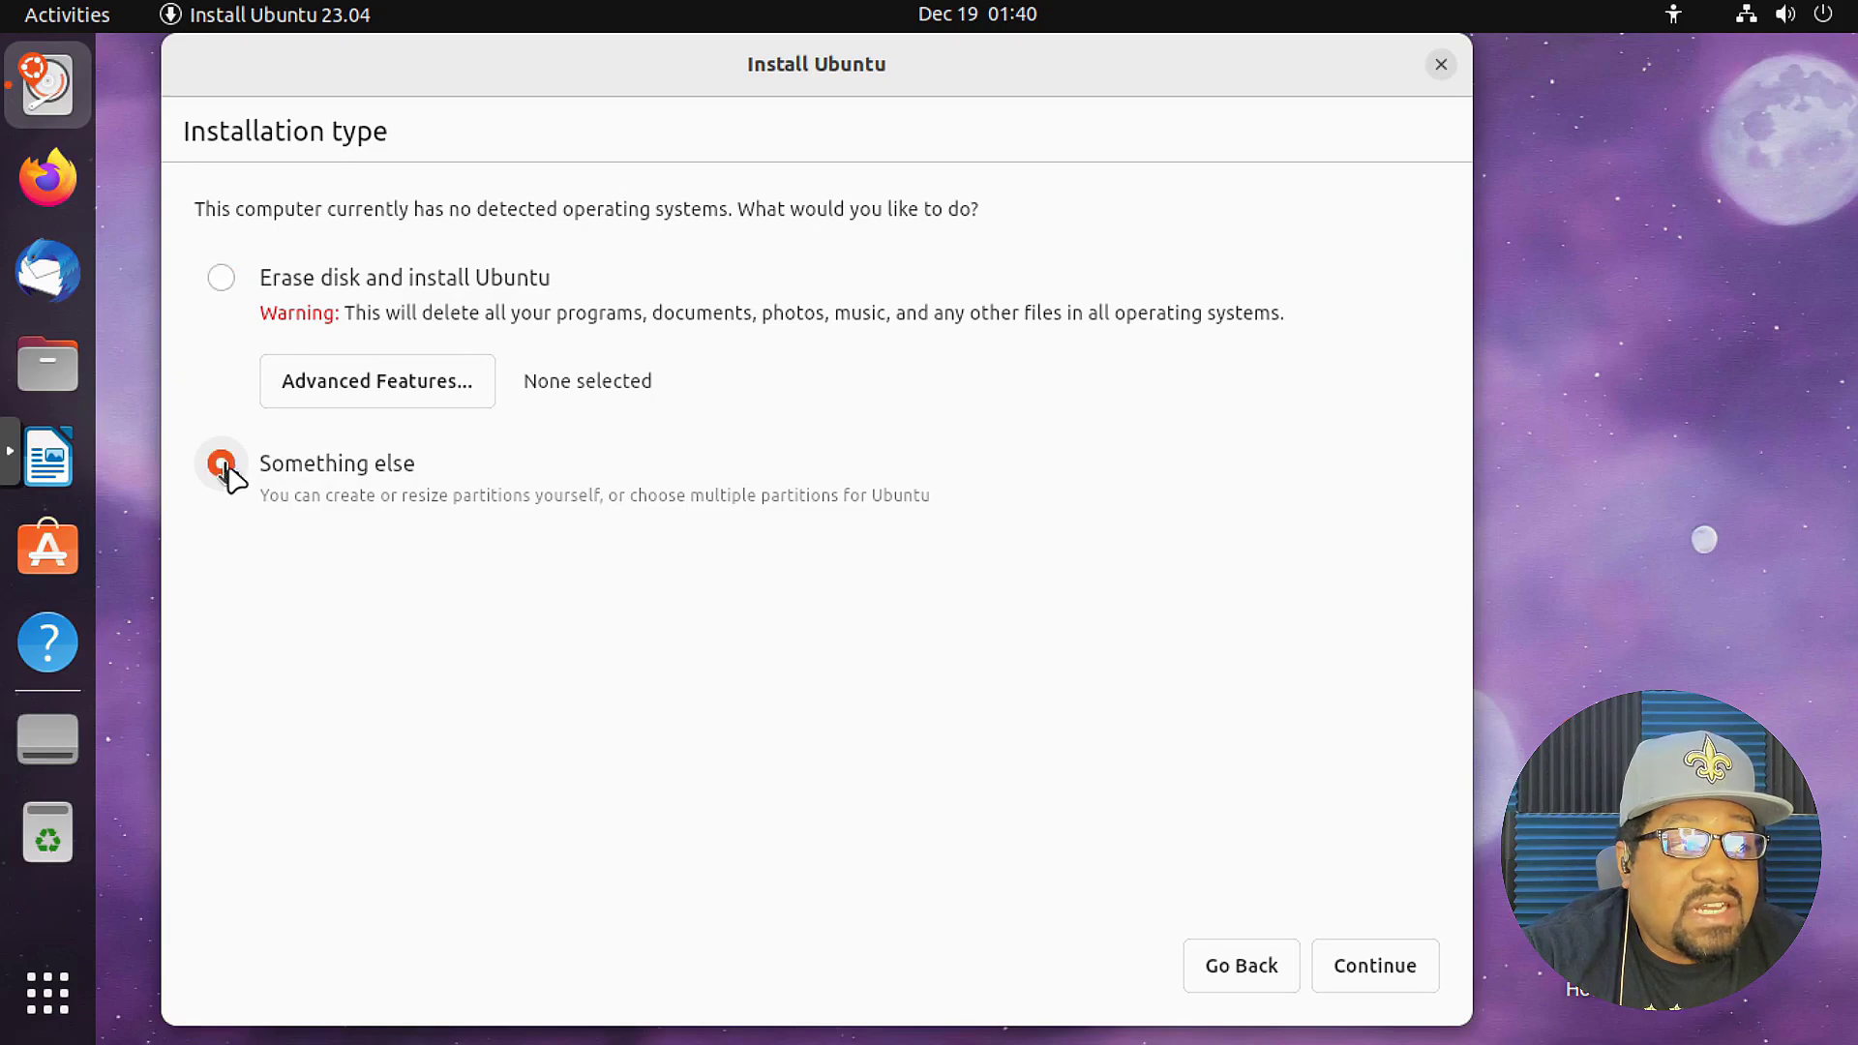
pyautogui.click(1378, 966)
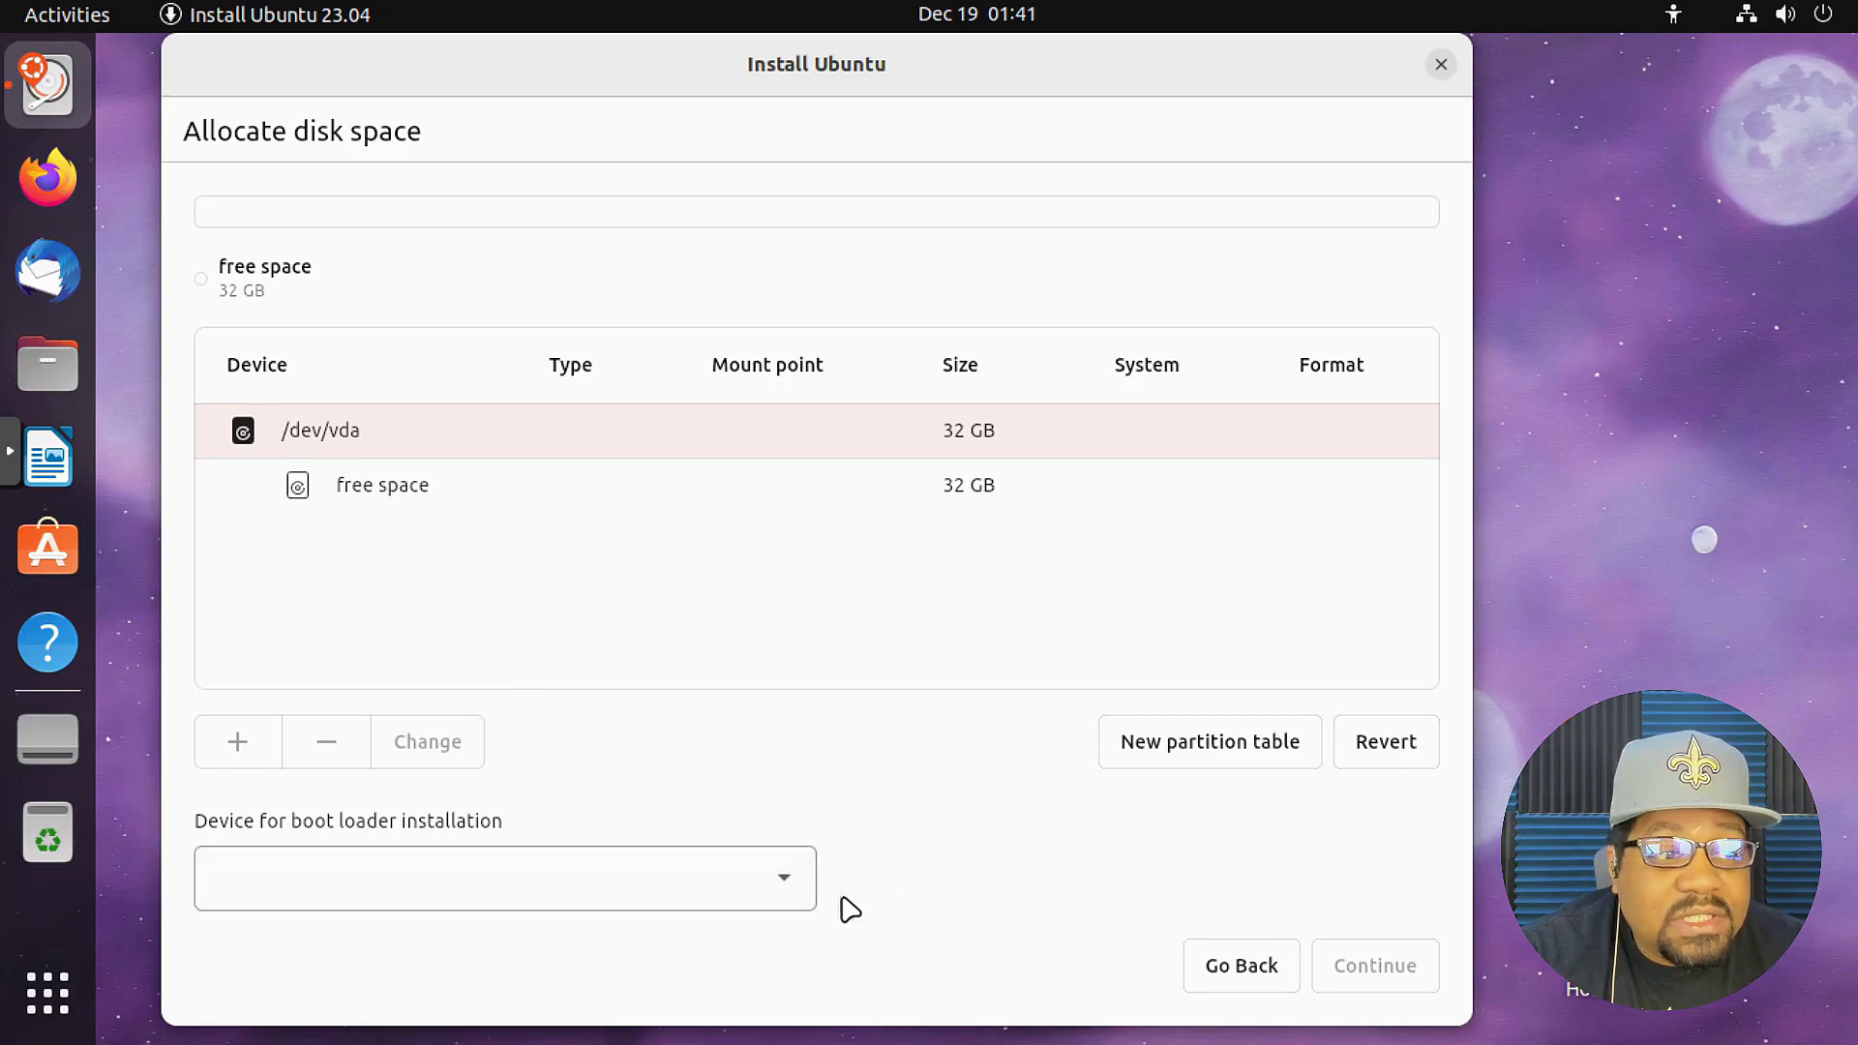
pyautogui.click(1243, 967)
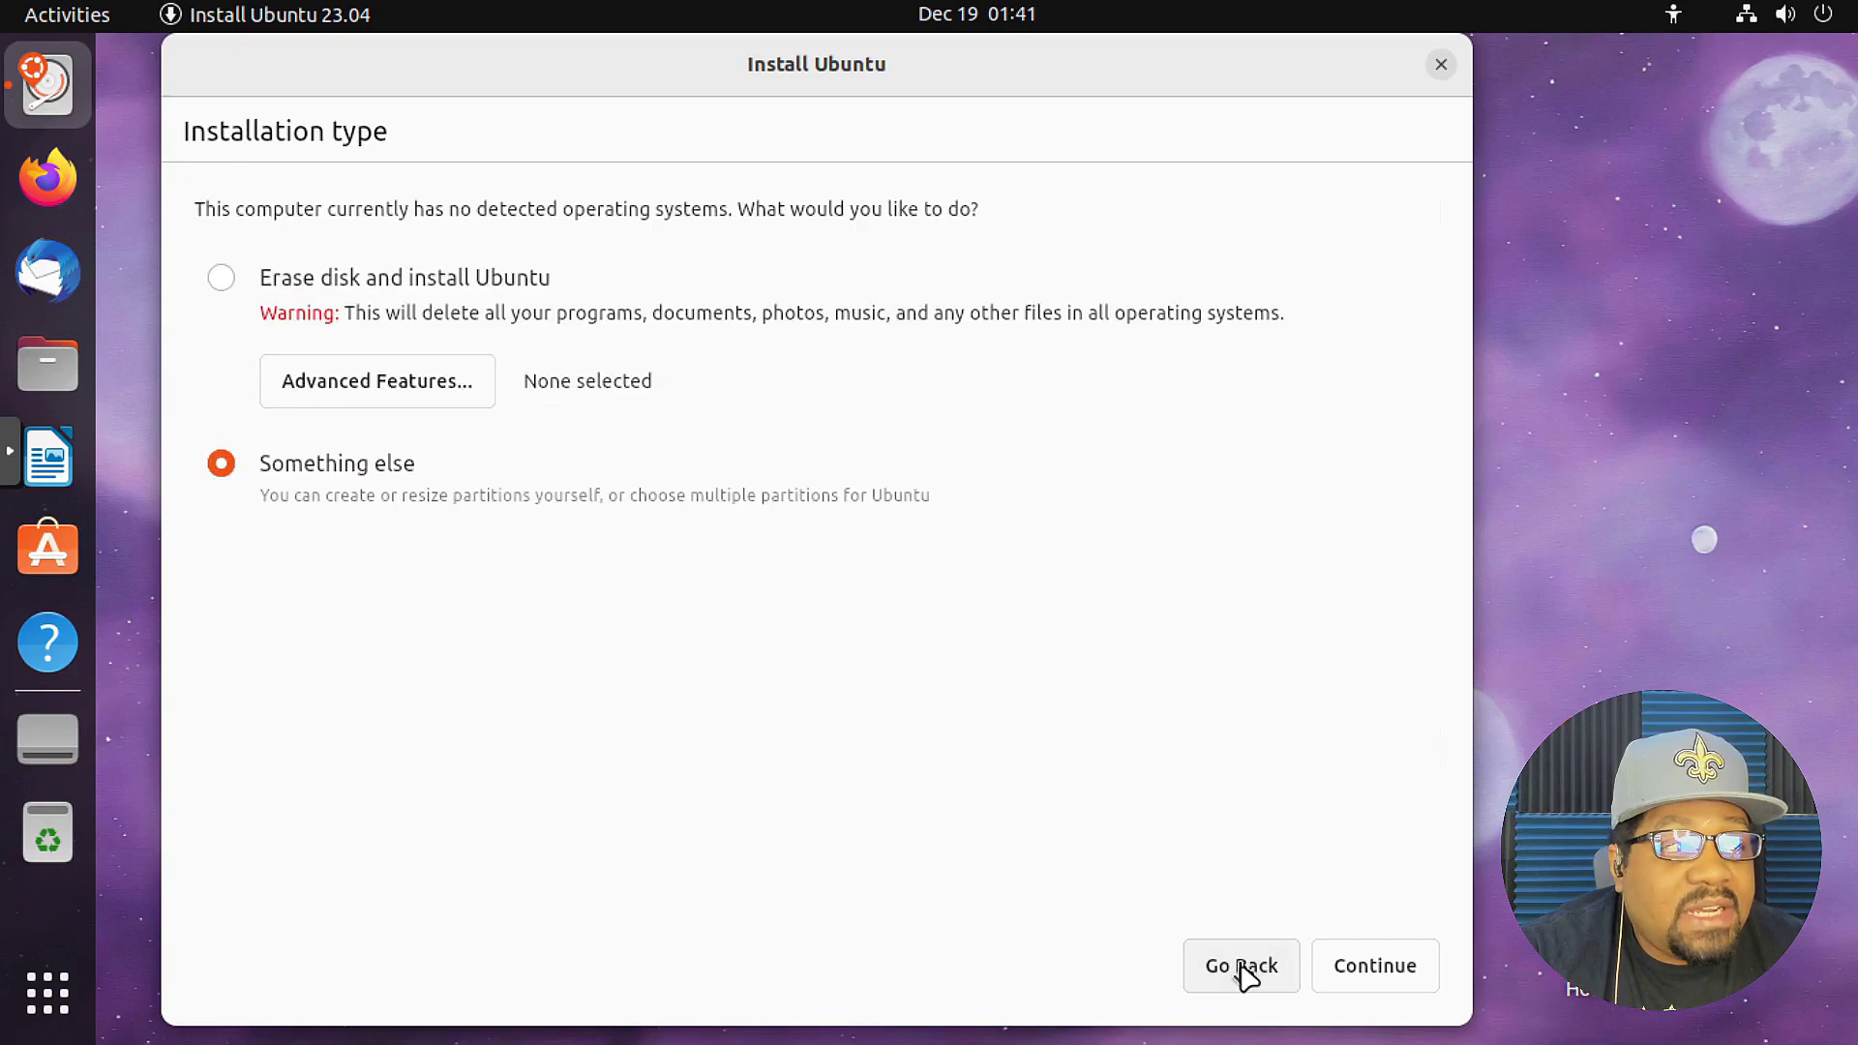
pyautogui.click(224, 280)
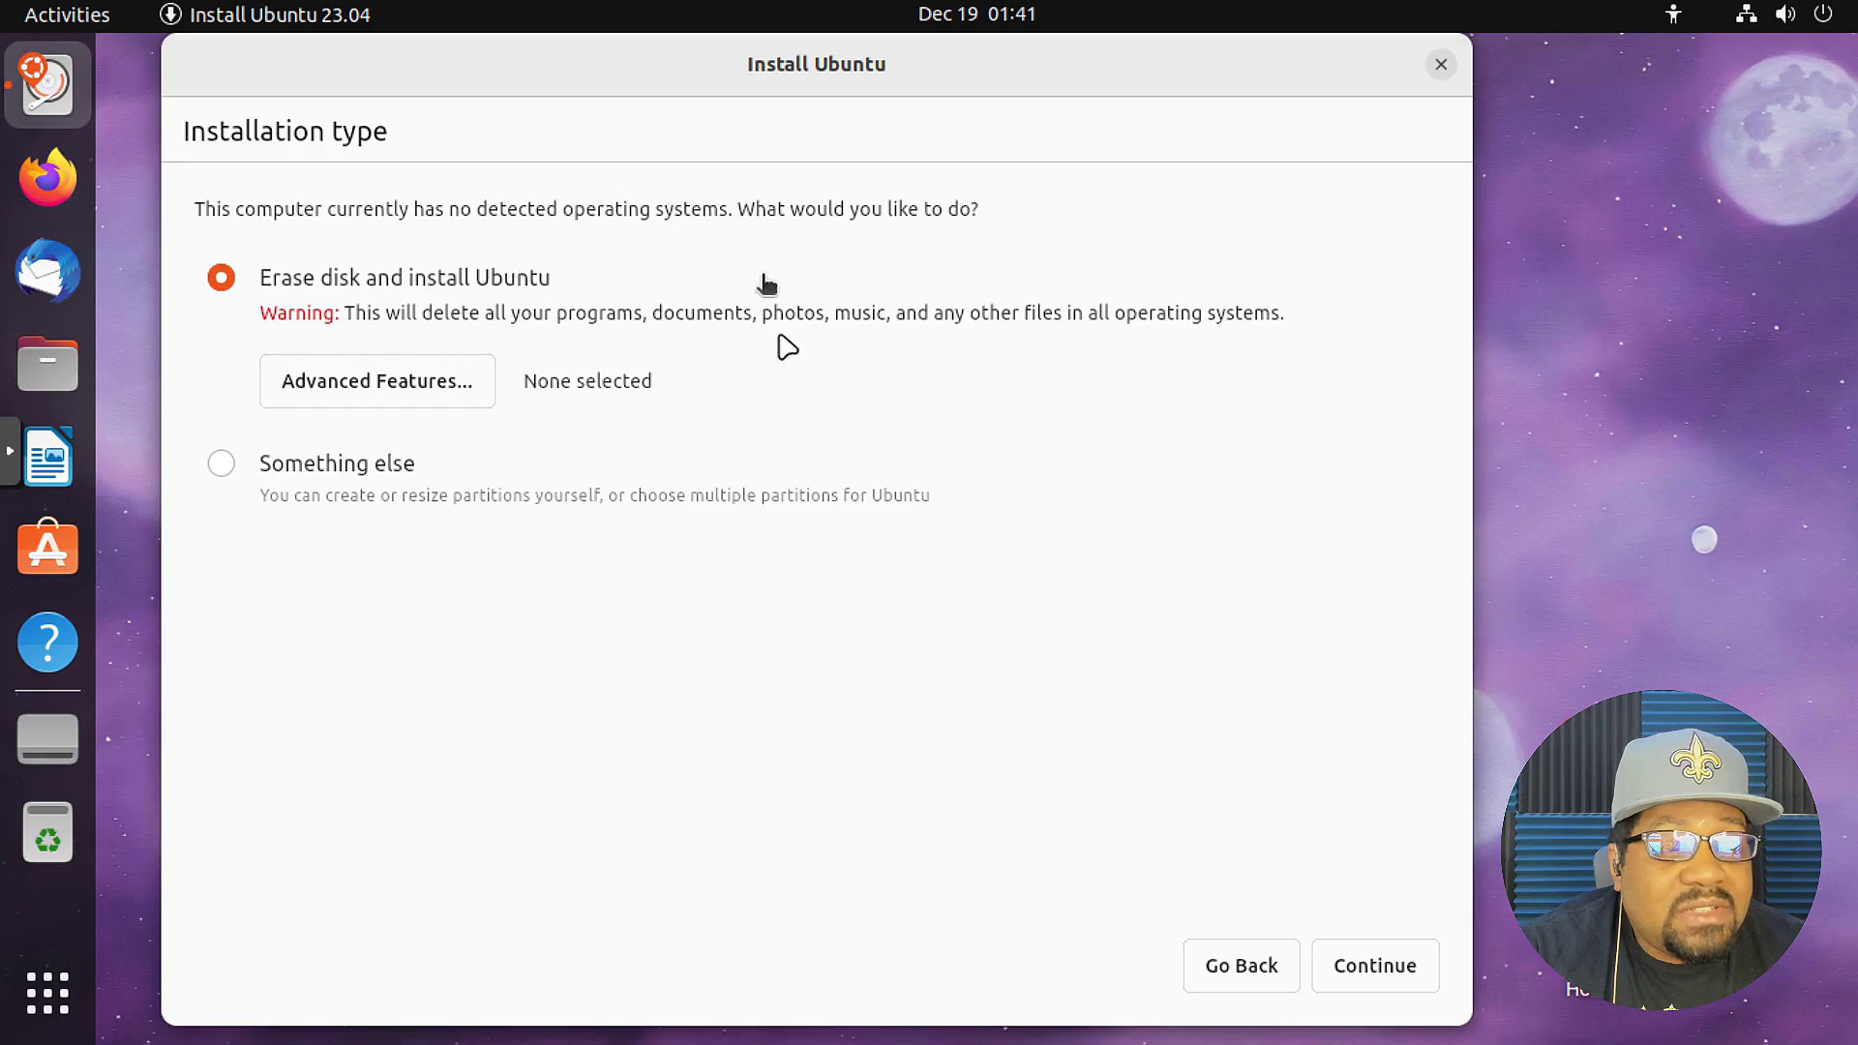
# Proceed with Erase disk and install Ubuntu to see the Write changes to disk summary.
pyautogui.click(1375, 967)
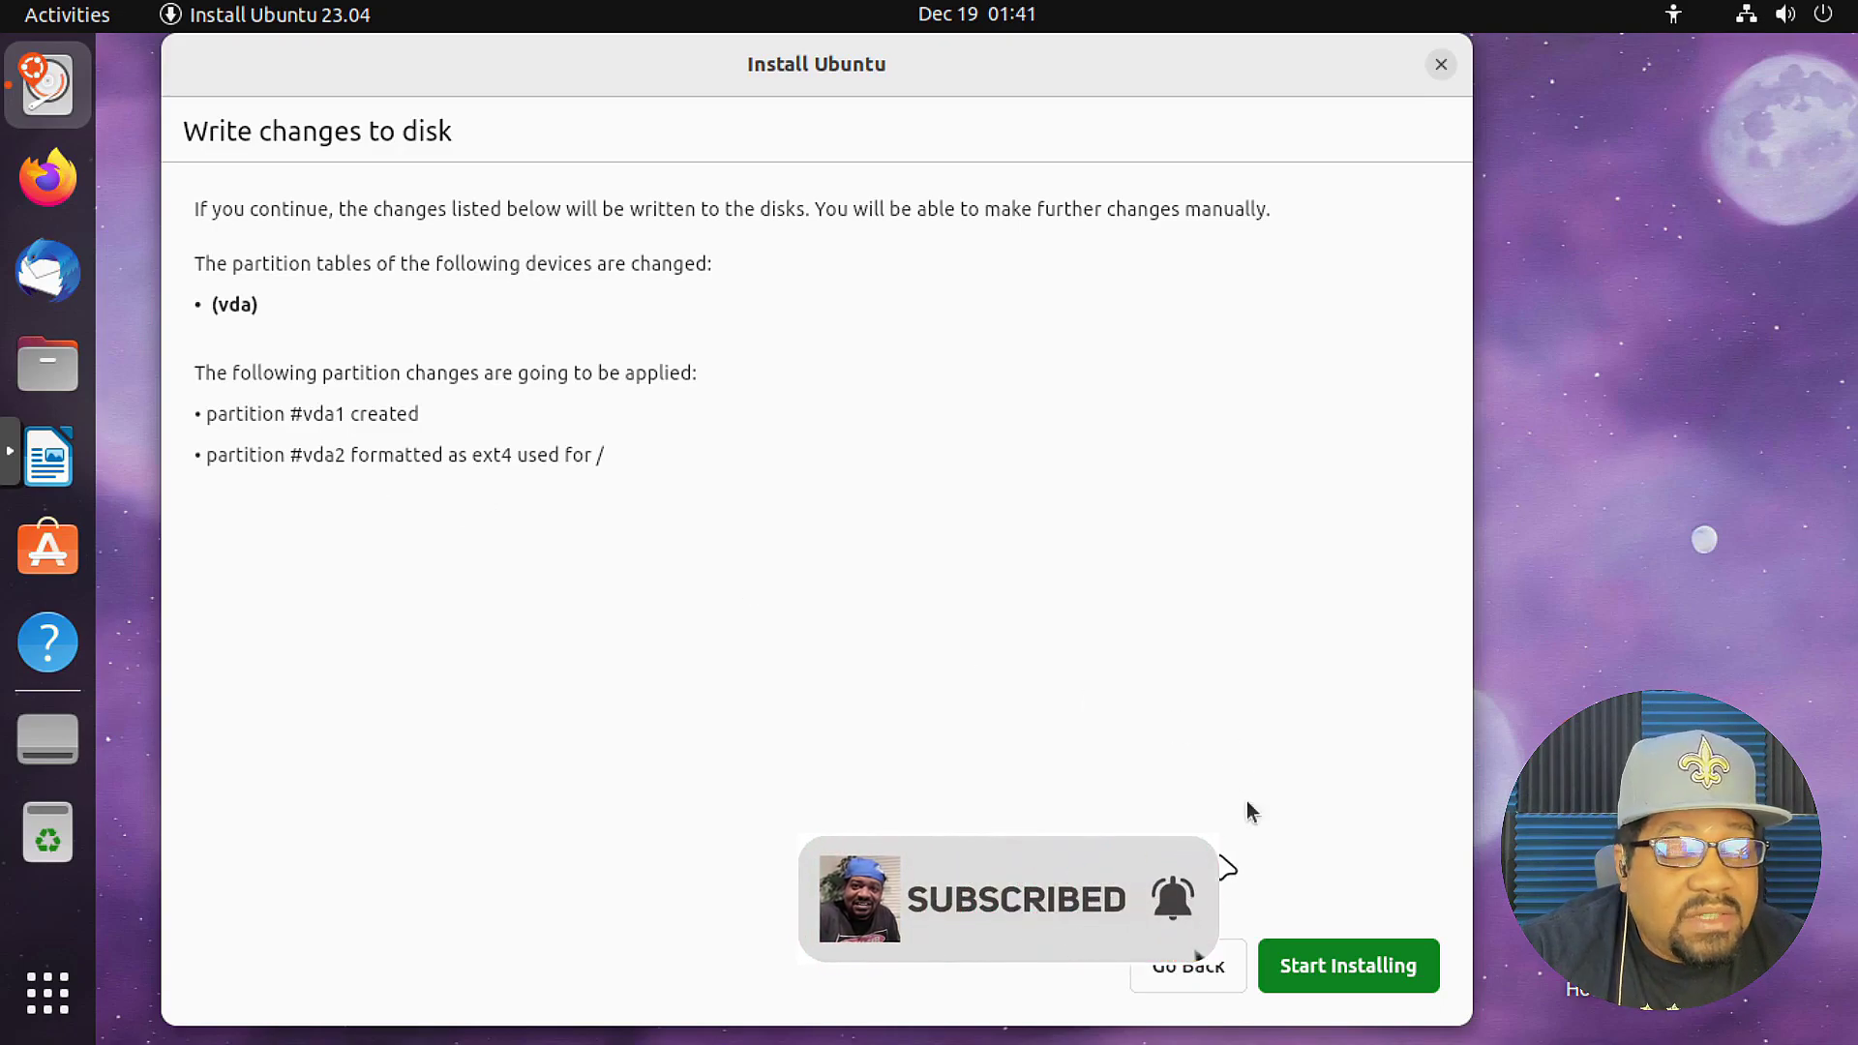
# Confirm disk changes, keep the Los Angeles time zone, enter your name and computer name lunar.
pyautogui.click(1352, 967)
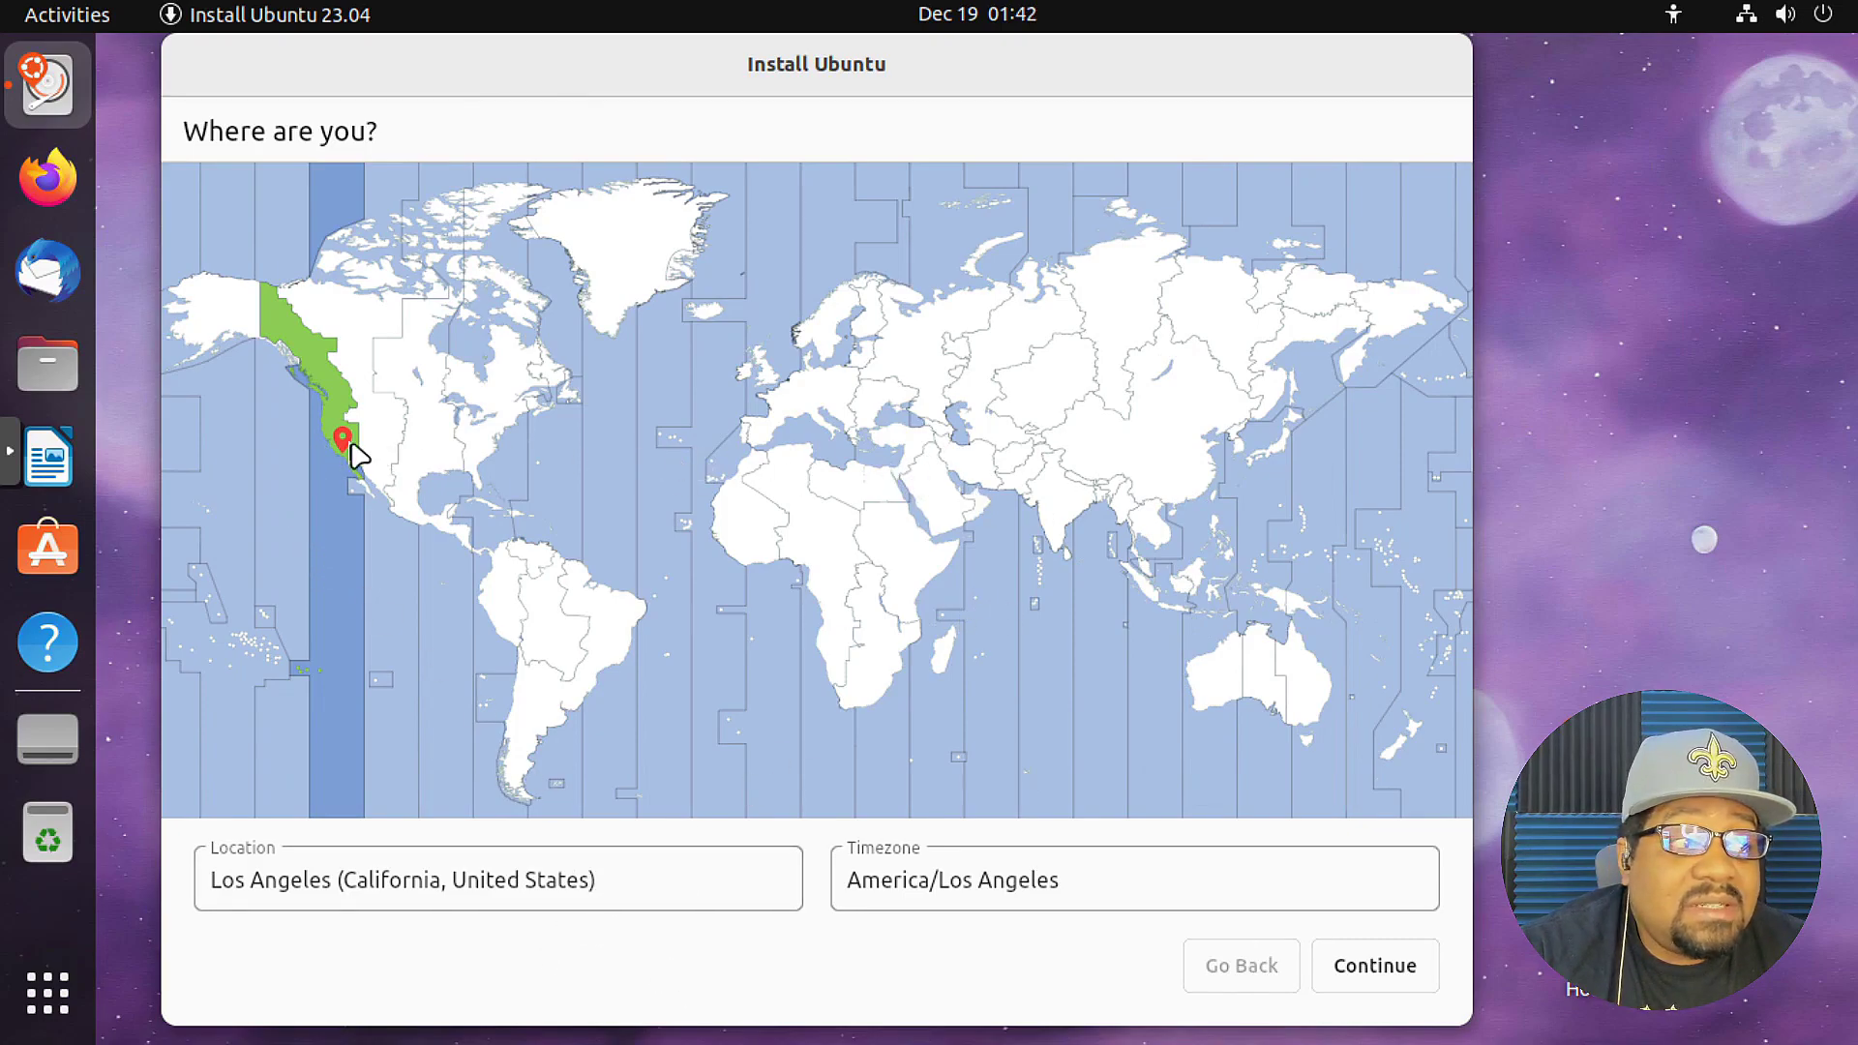
pyautogui.click(1396, 984)
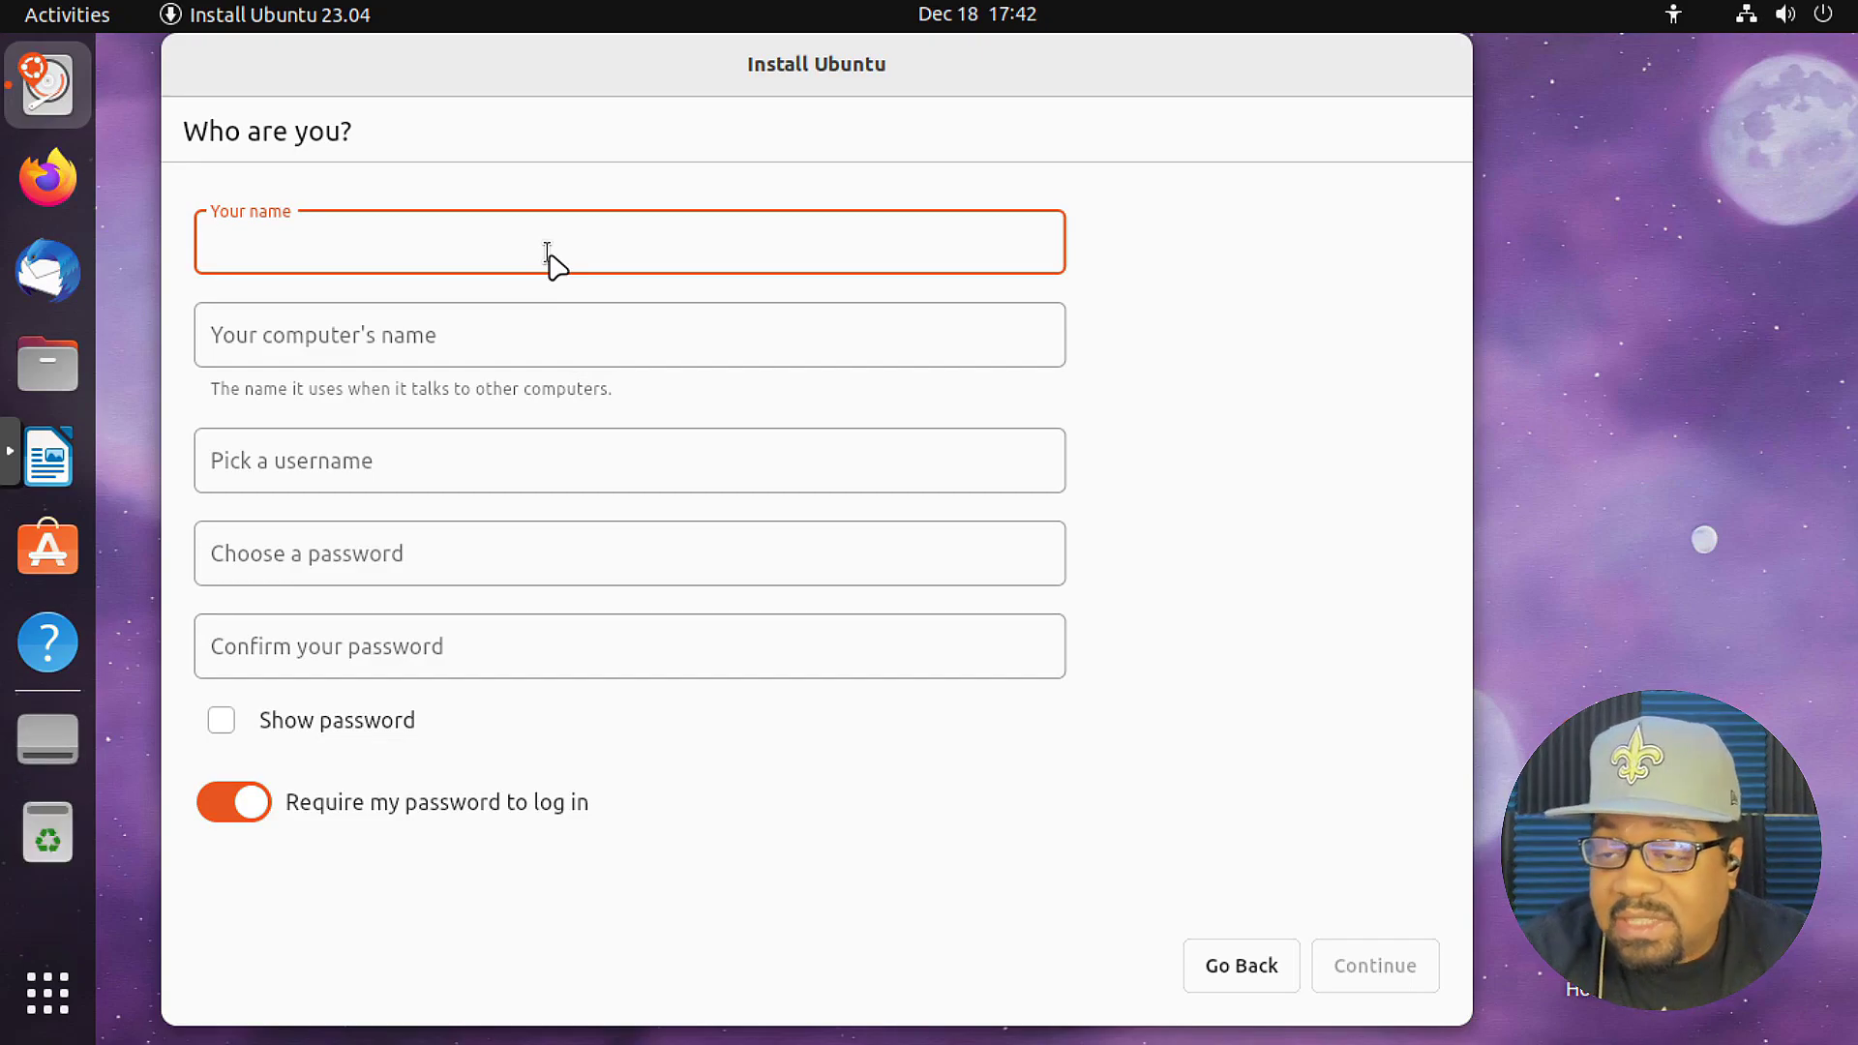
pyautogui.write('josh')
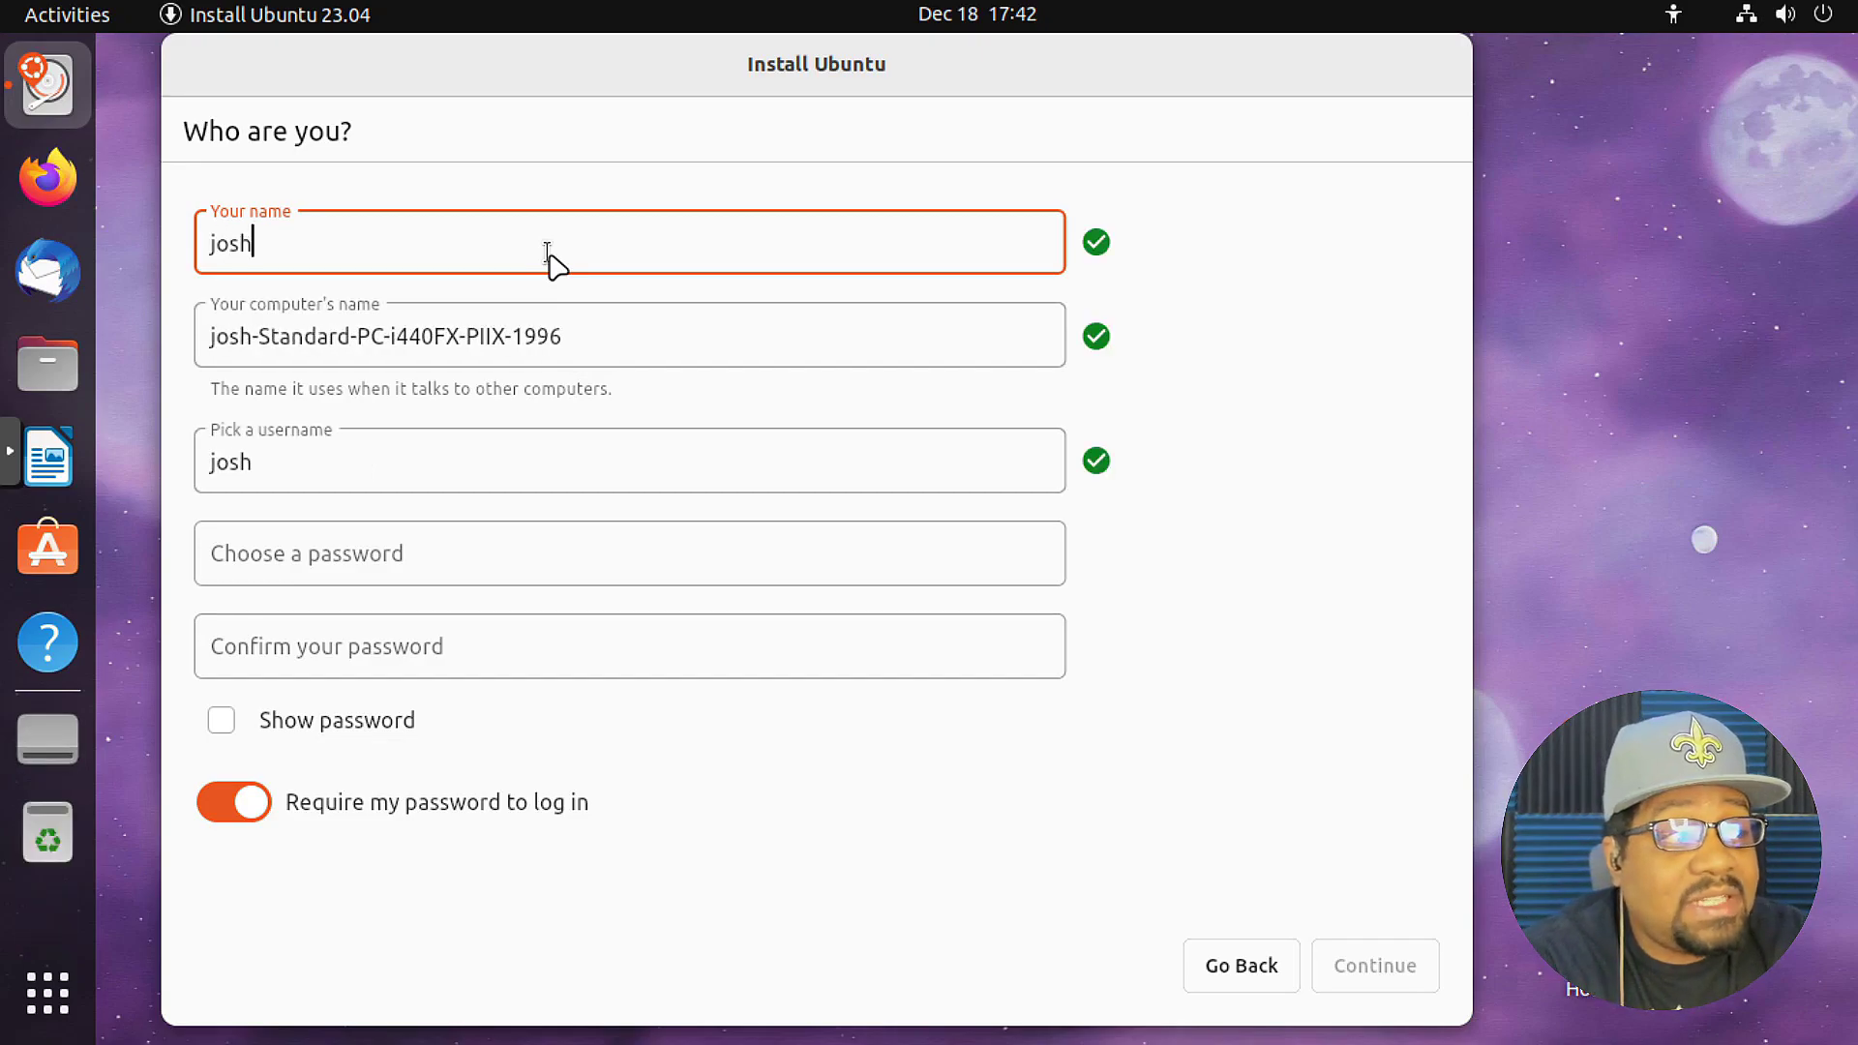
pyautogui.press('Tab')
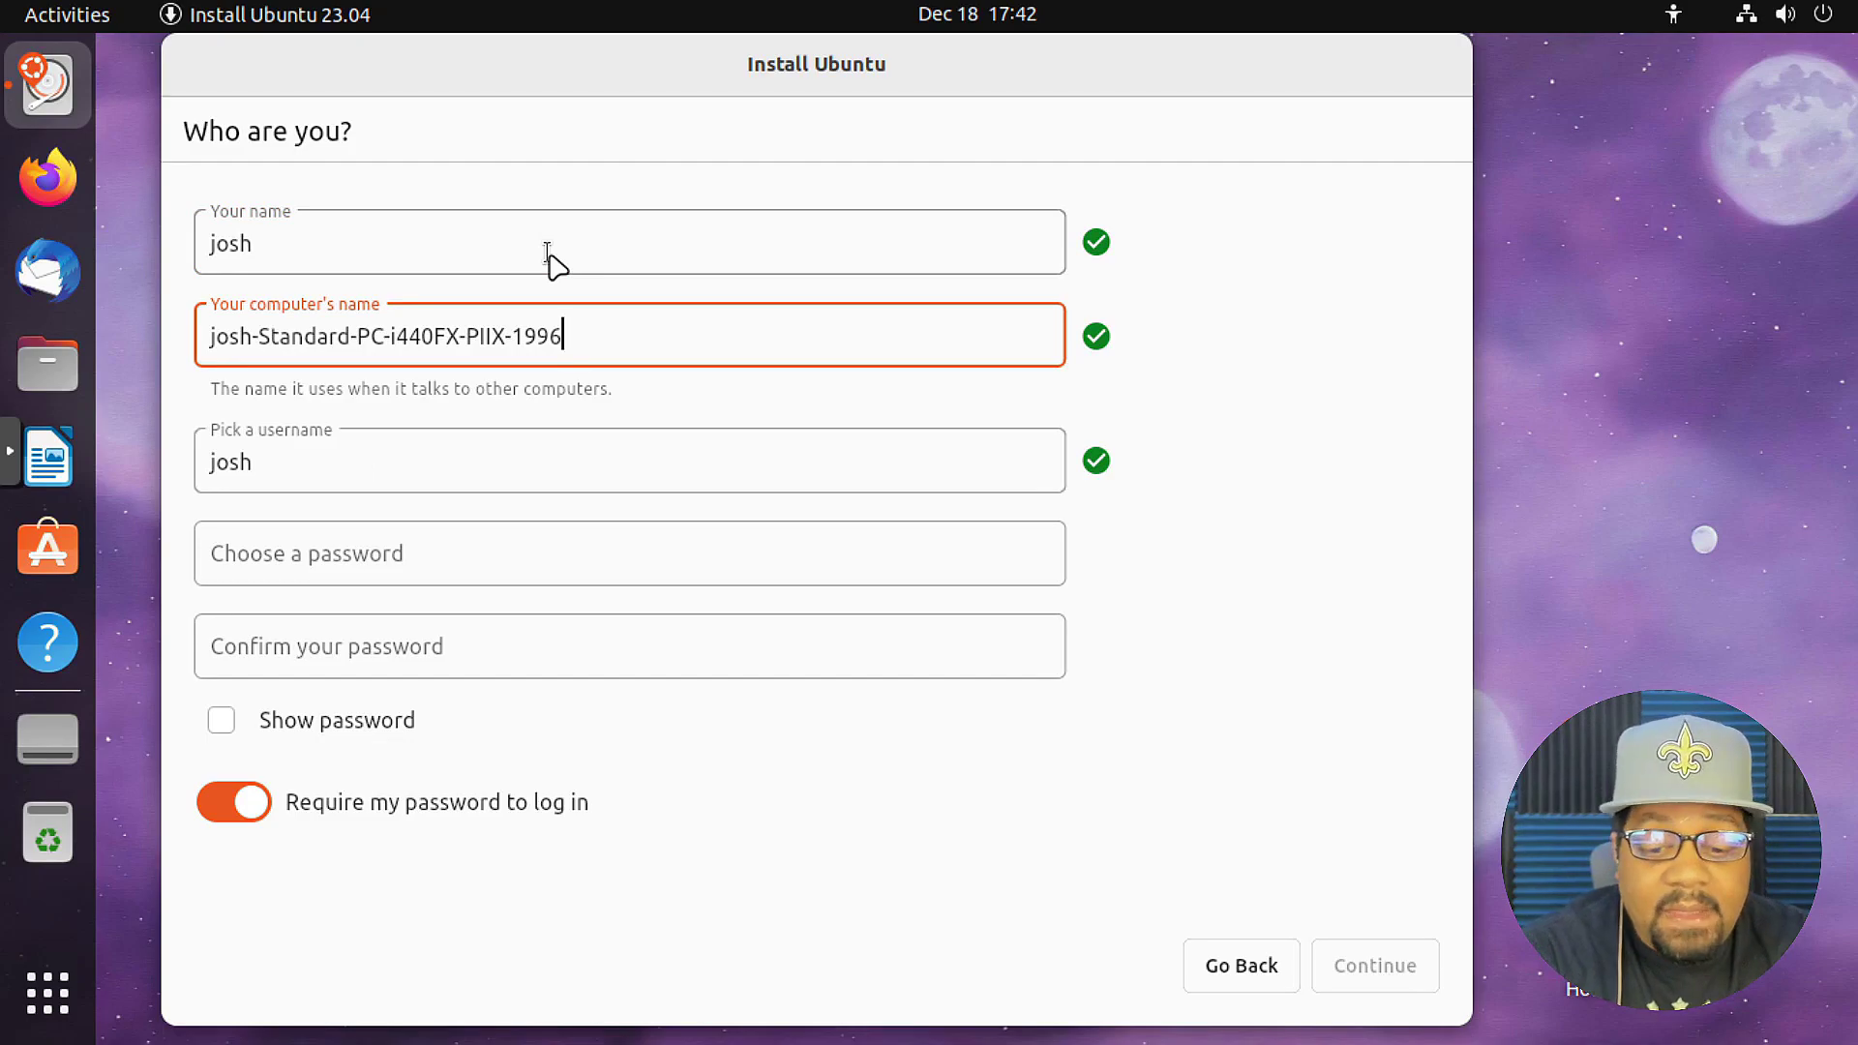
pyautogui.press('BackSpace')
pyautogui.press('BackSpace')
pyautogui.press('BackSpace')
pyautogui.press('BackSpace')
pyautogui.press('BackSpace')
pyautogui.press('BackSpace')
pyautogui.press('BackSpace')
pyautogui.press('BackSpace')
pyautogui.press('BackSpace')
pyautogui.press('BackSpace')
pyautogui.press('BackSpace')
pyautogui.press('BackSpace')
pyautogui.press('BackSpace')
pyautogui.press('BackSpace')
pyautogui.press('BackSpace')
pyautogui.press('BackSpace')
pyautogui.press('BackSpace')
pyautogui.press('BackSpace')
pyautogui.press('BackSpace')
pyautogui.press('BackSpace')
pyautogui.press('BackSpace')
pyautogui.press('BackSpace')
pyautogui.press('BackSpace')
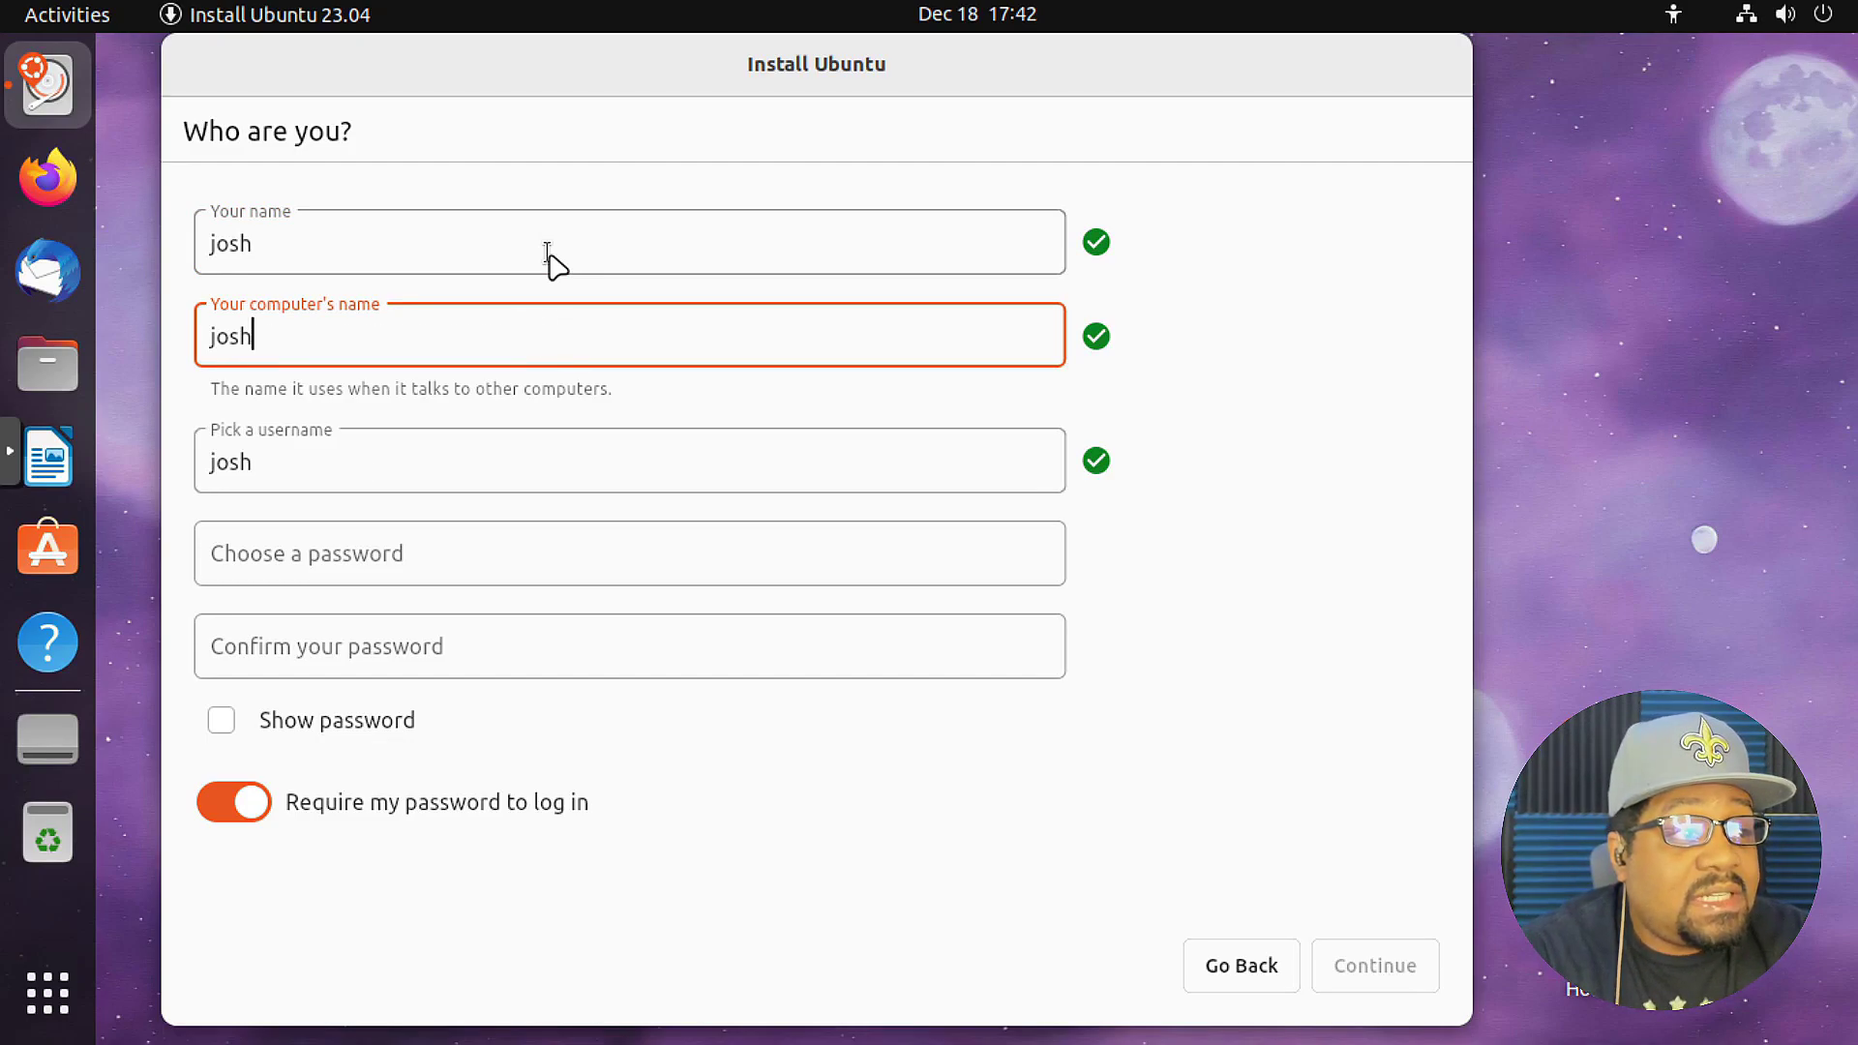
pyautogui.press('BackSpace')
pyautogui.press('BackSpace')
pyautogui.write('lunar')
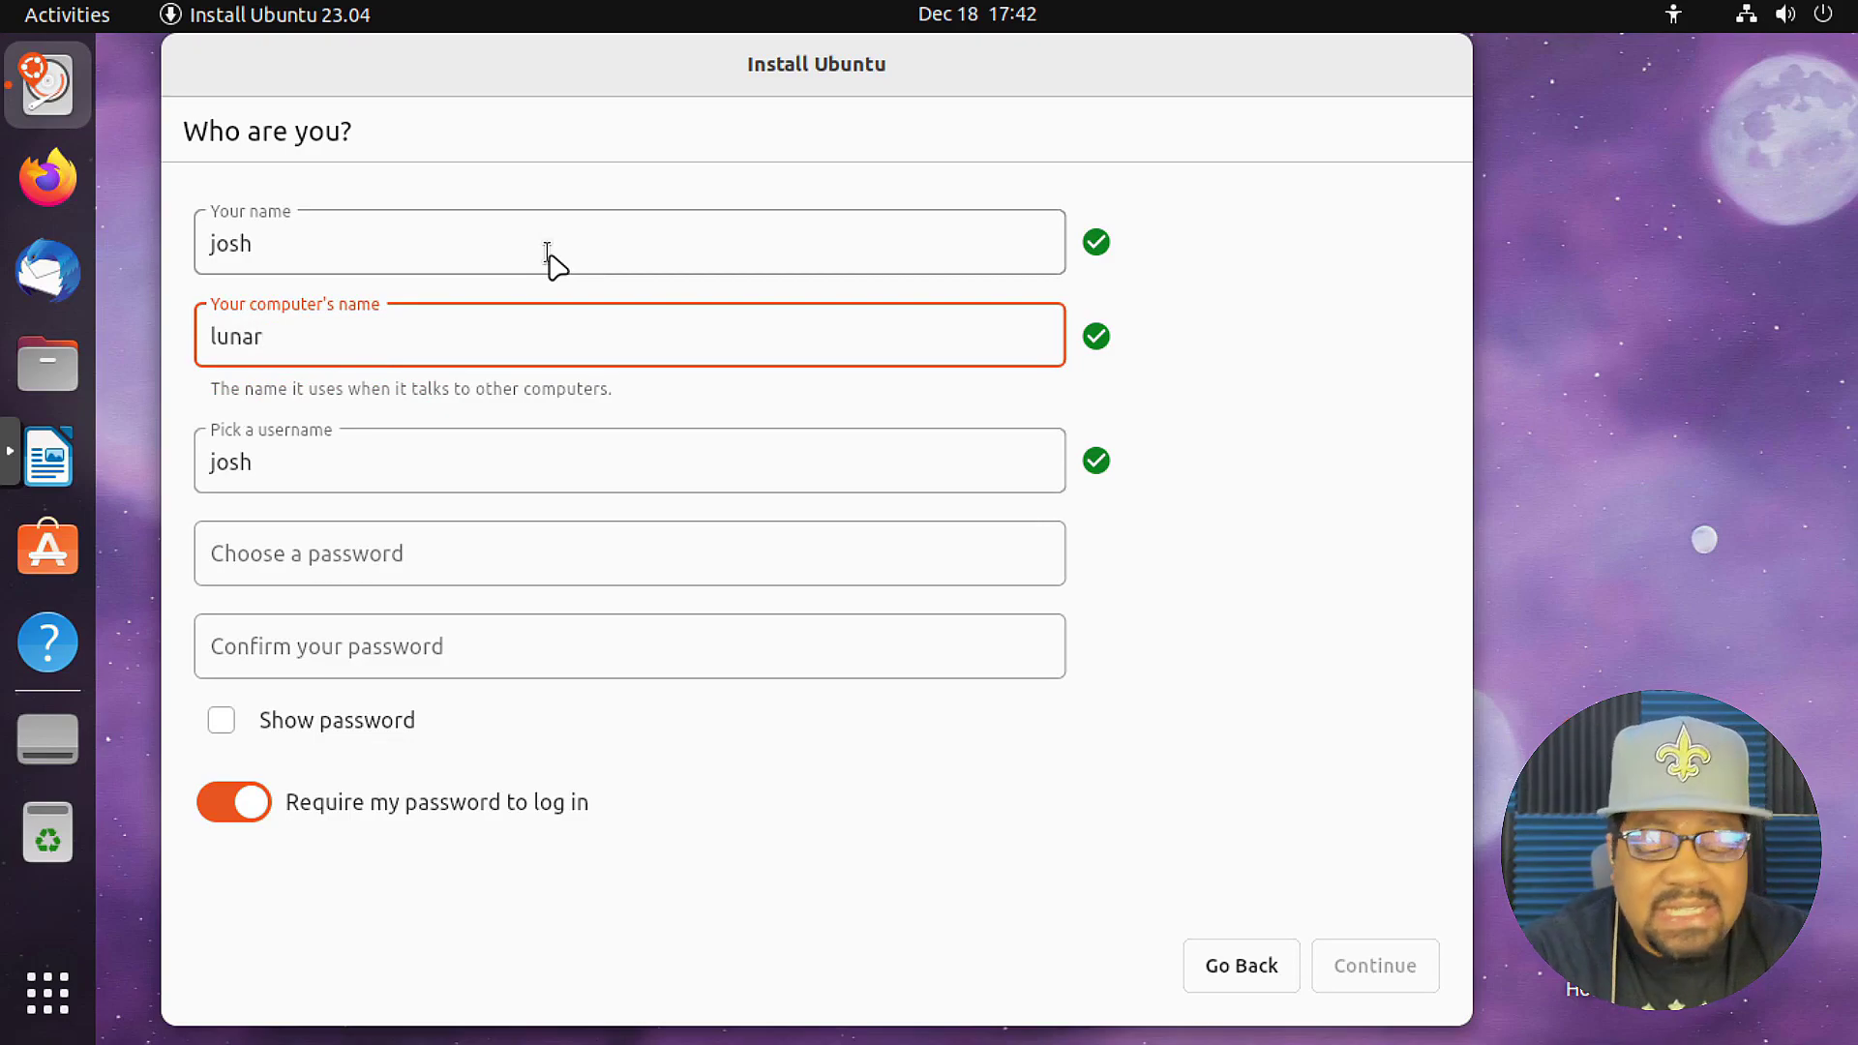
# Enter the account password and confirm it with a matching entry.
pyautogui.press('Tab')
pyautogui.press('Tab')
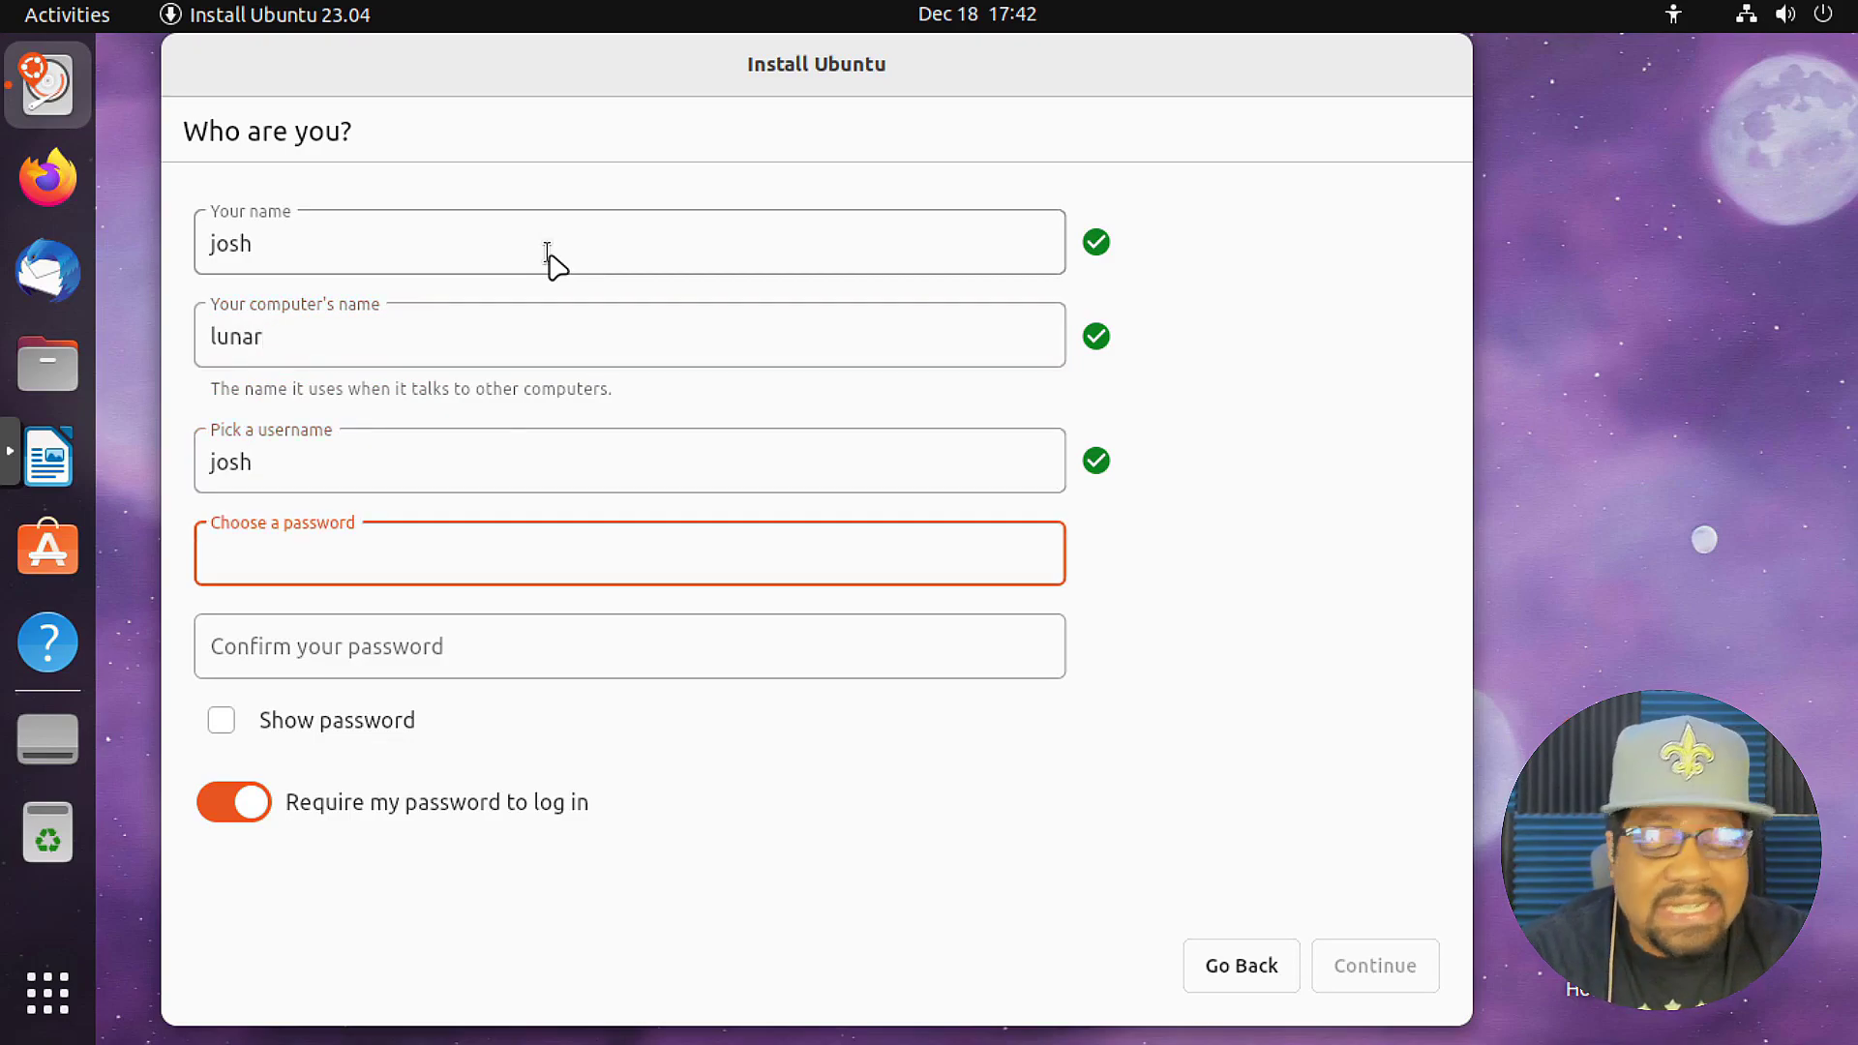
pyautogui.write('•')
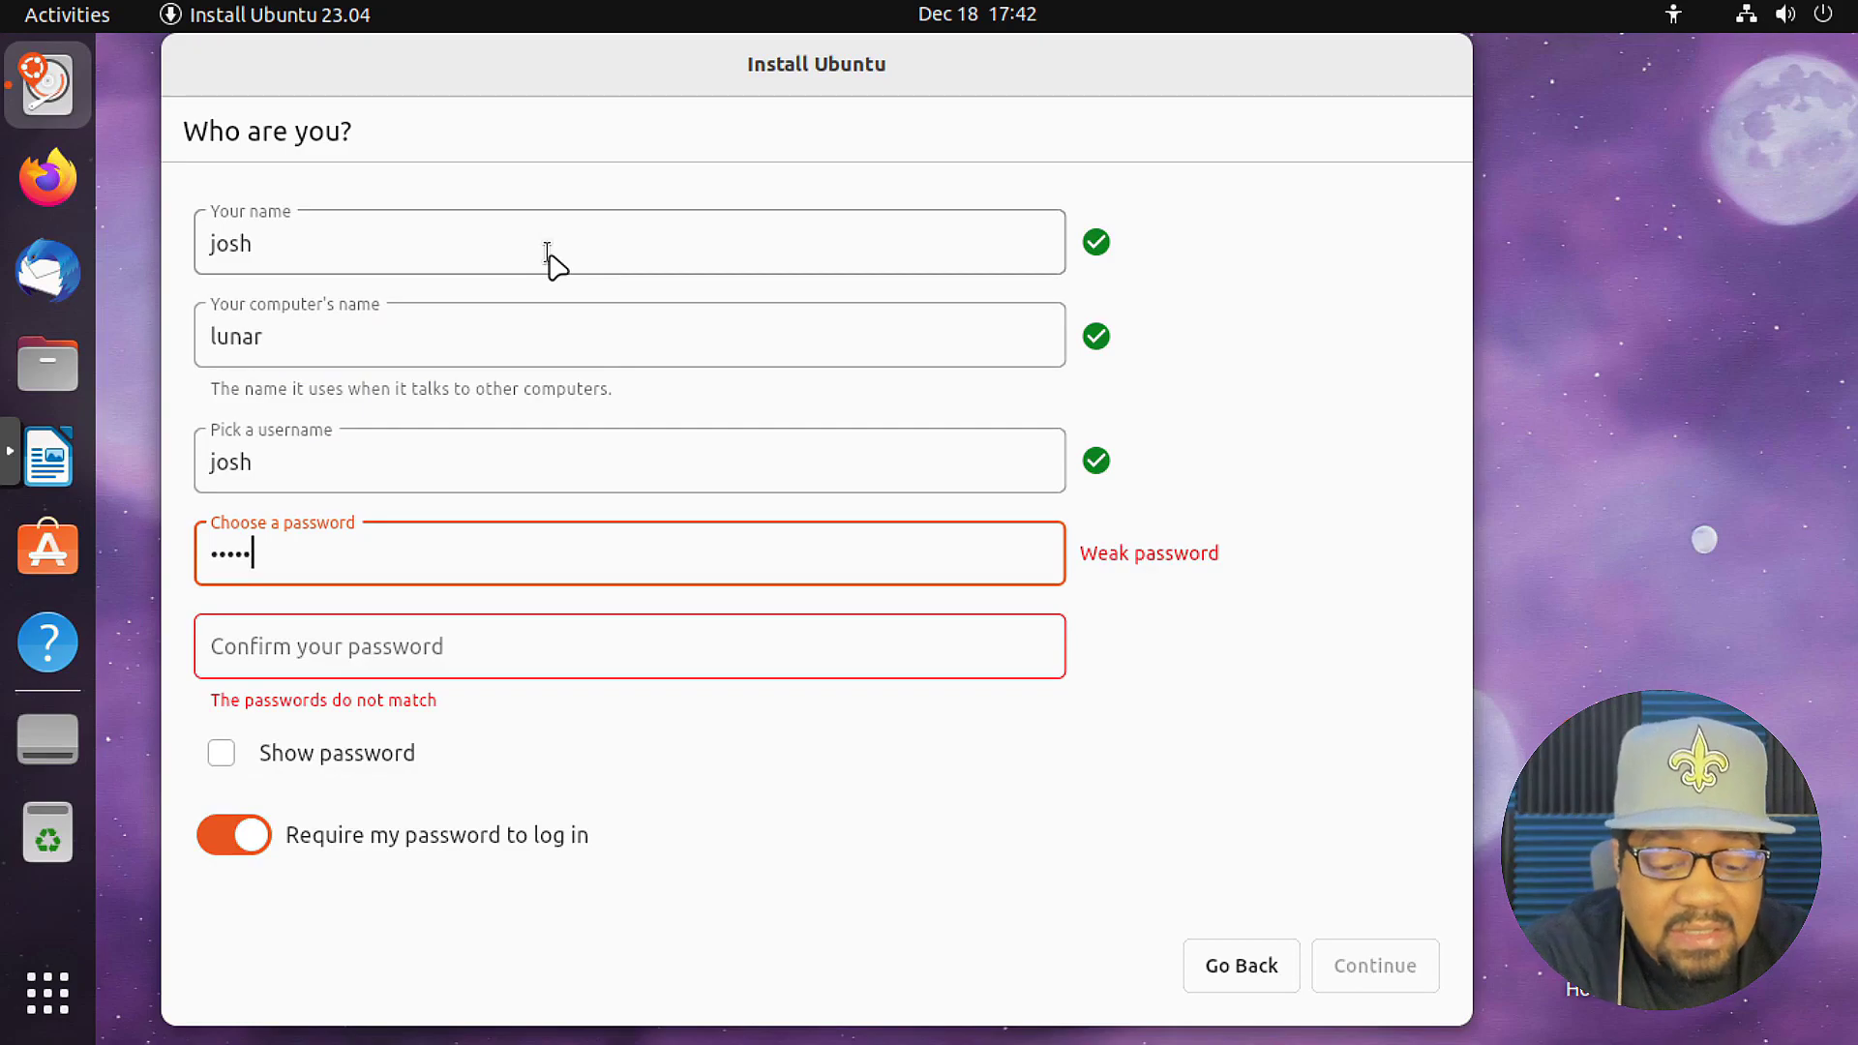
pyautogui.write('•••••••')
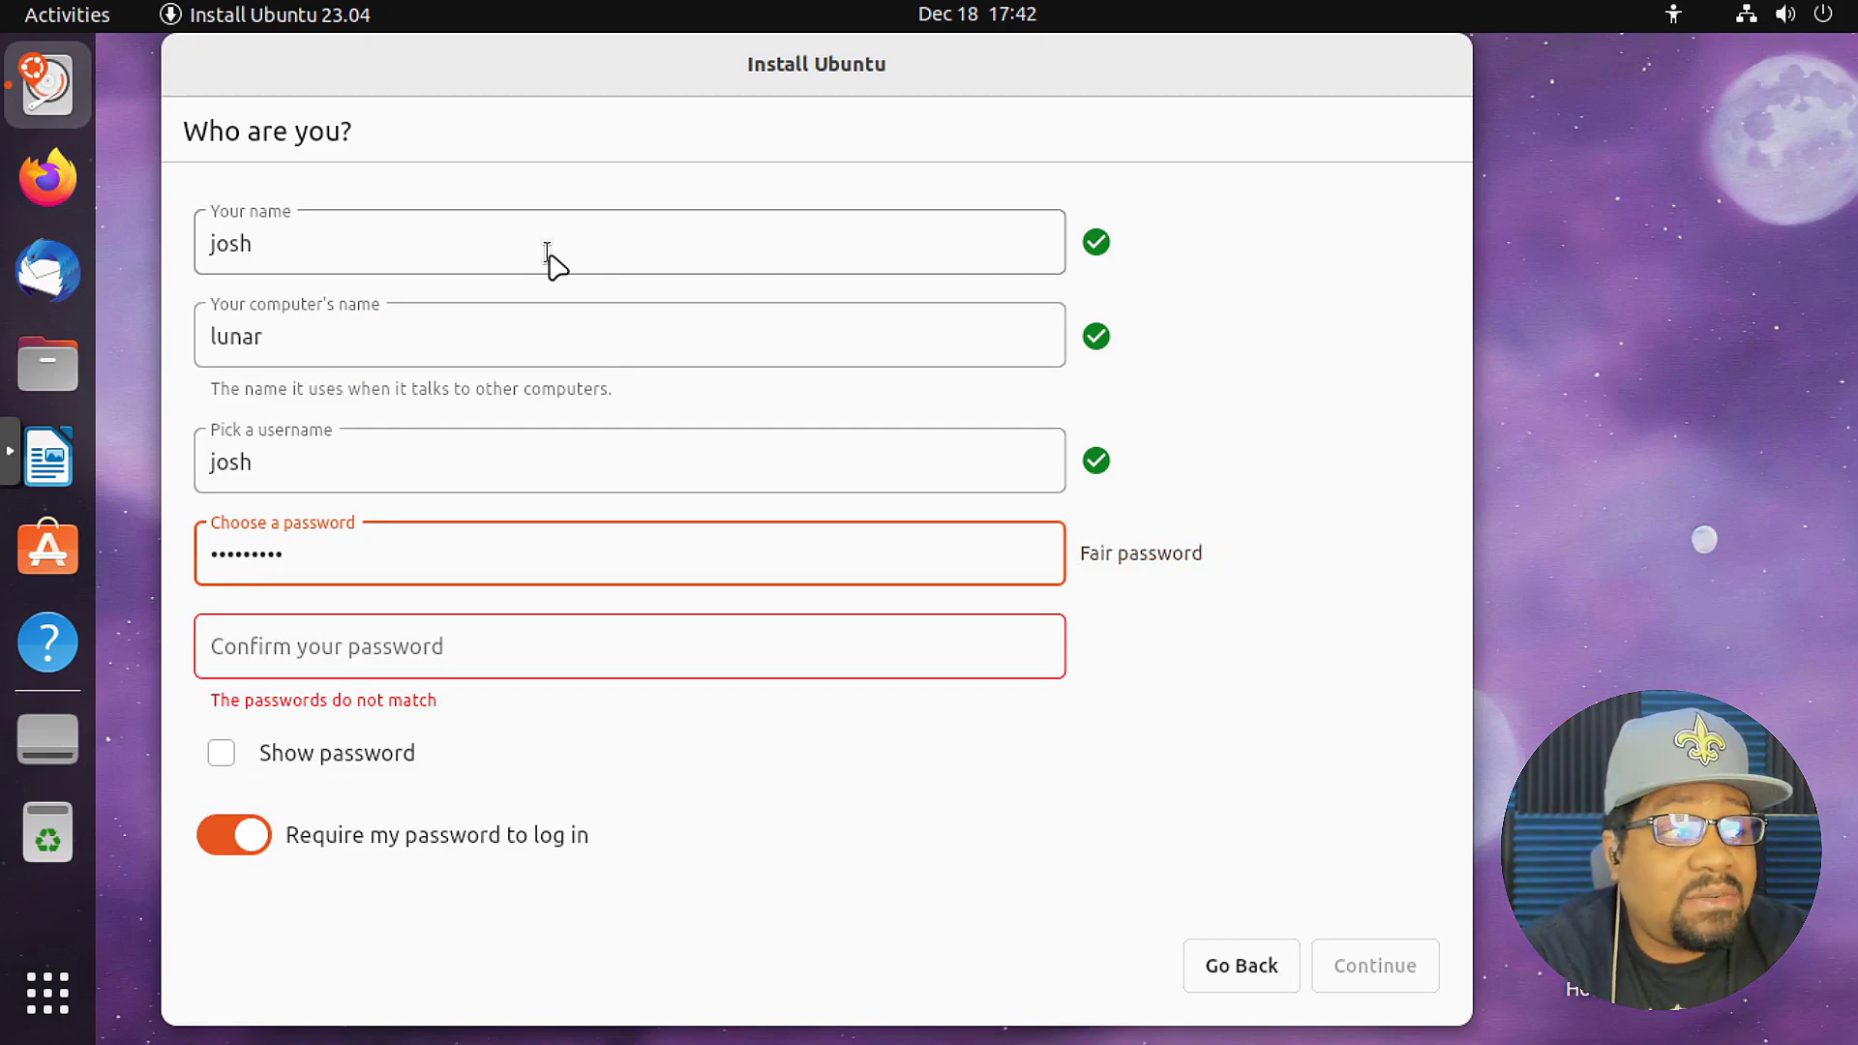
pyautogui.press('Tab')
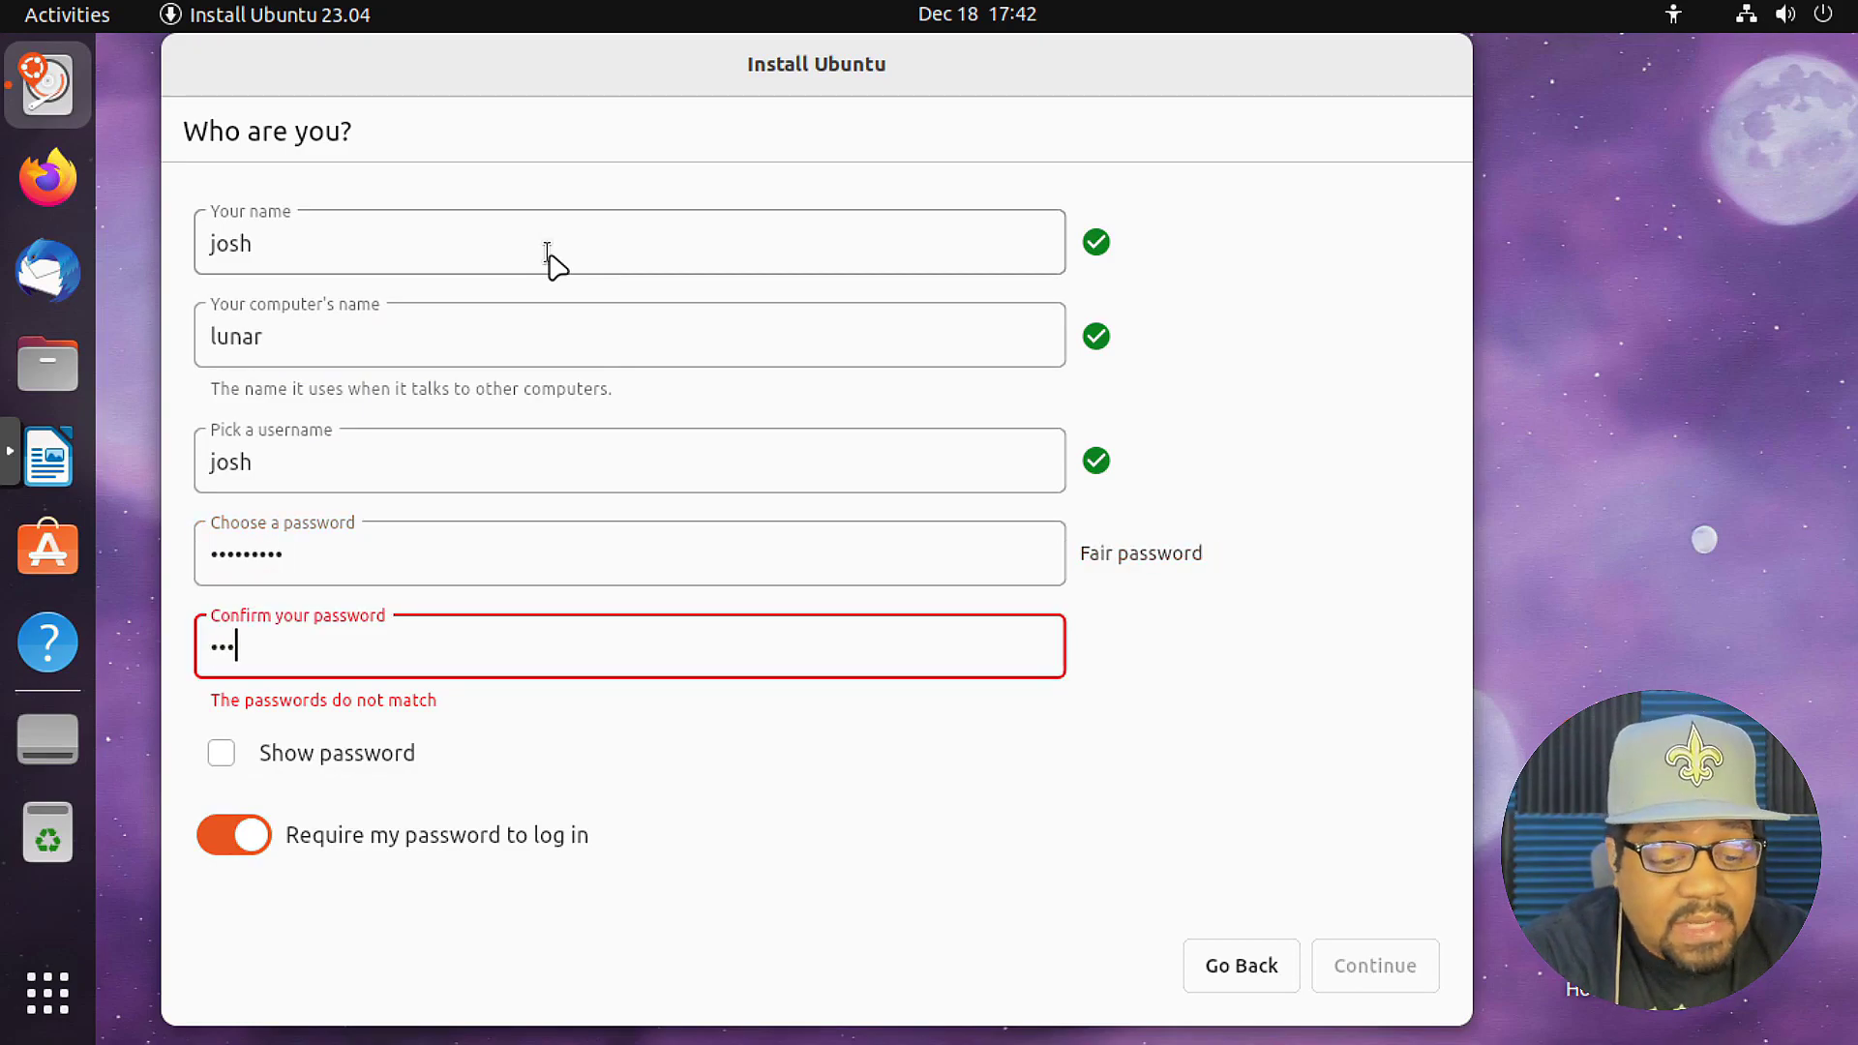
pyautogui.write('•••••••••')
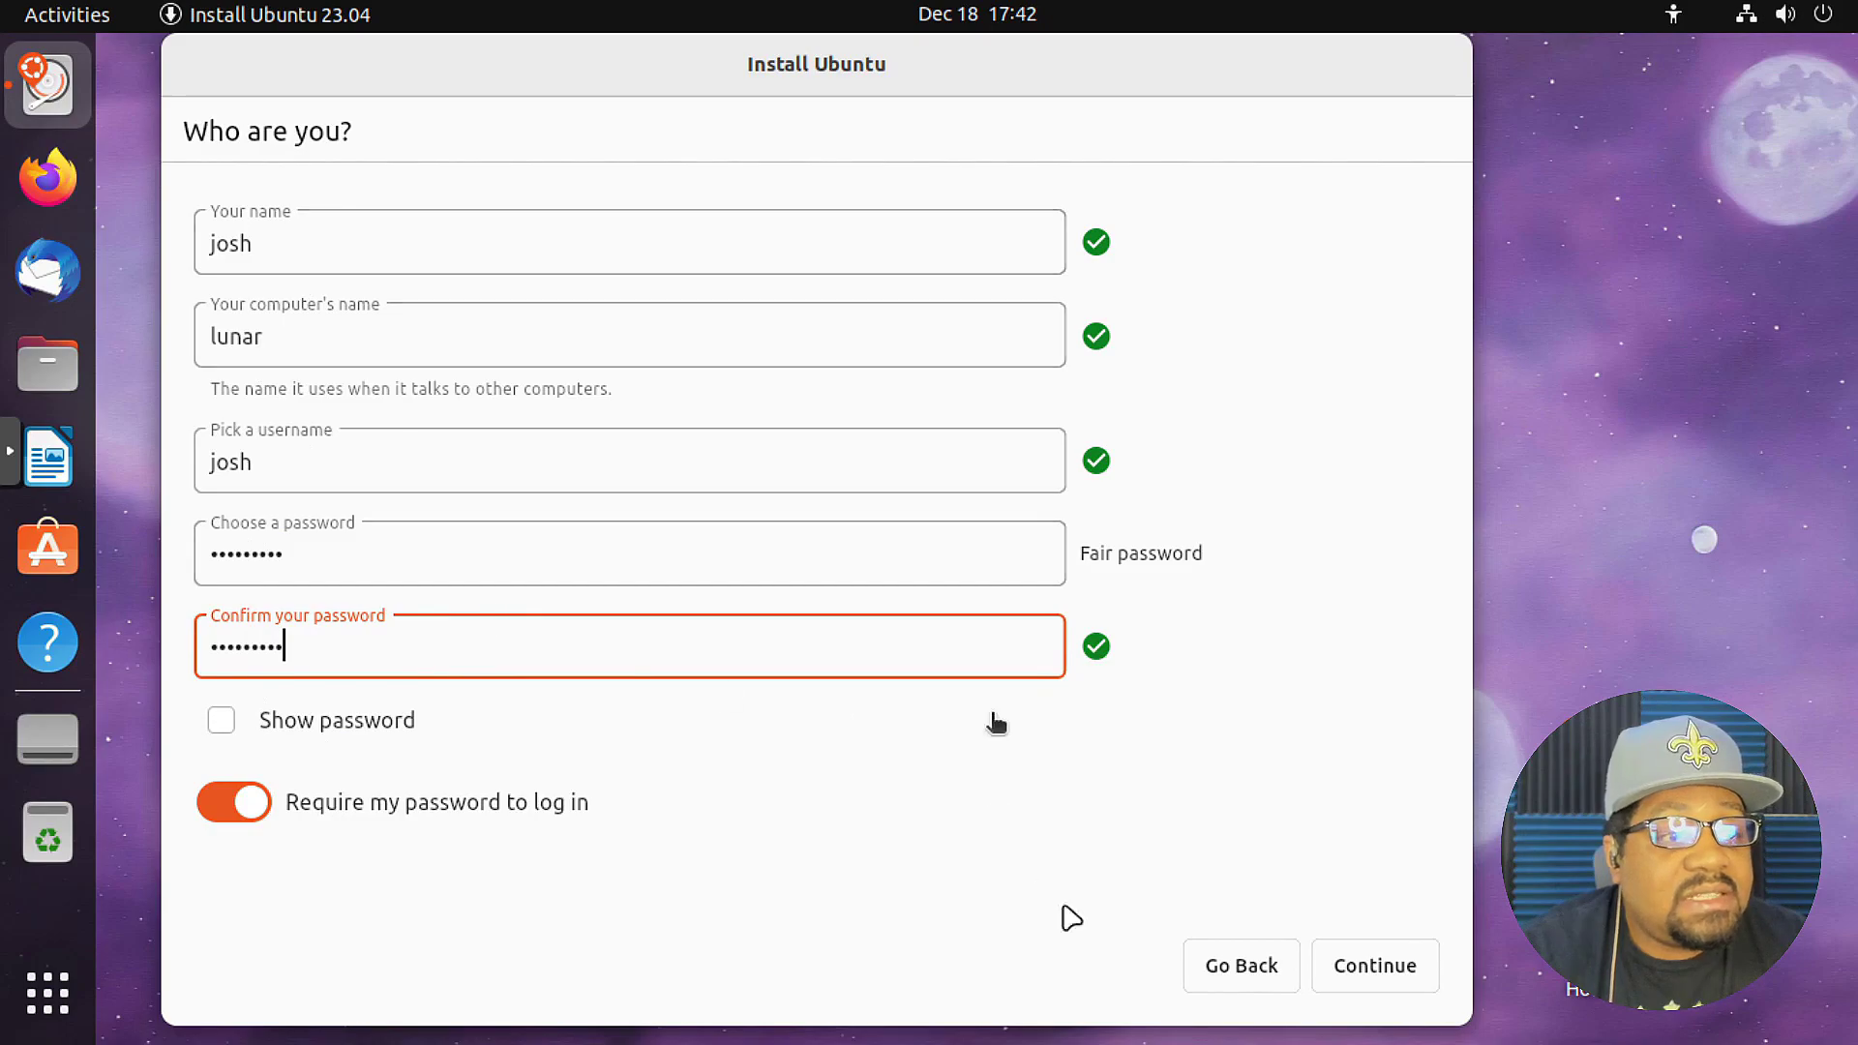
# Accept the account details, pick the Dark theme, and start the installation.
pyautogui.click(1378, 975)
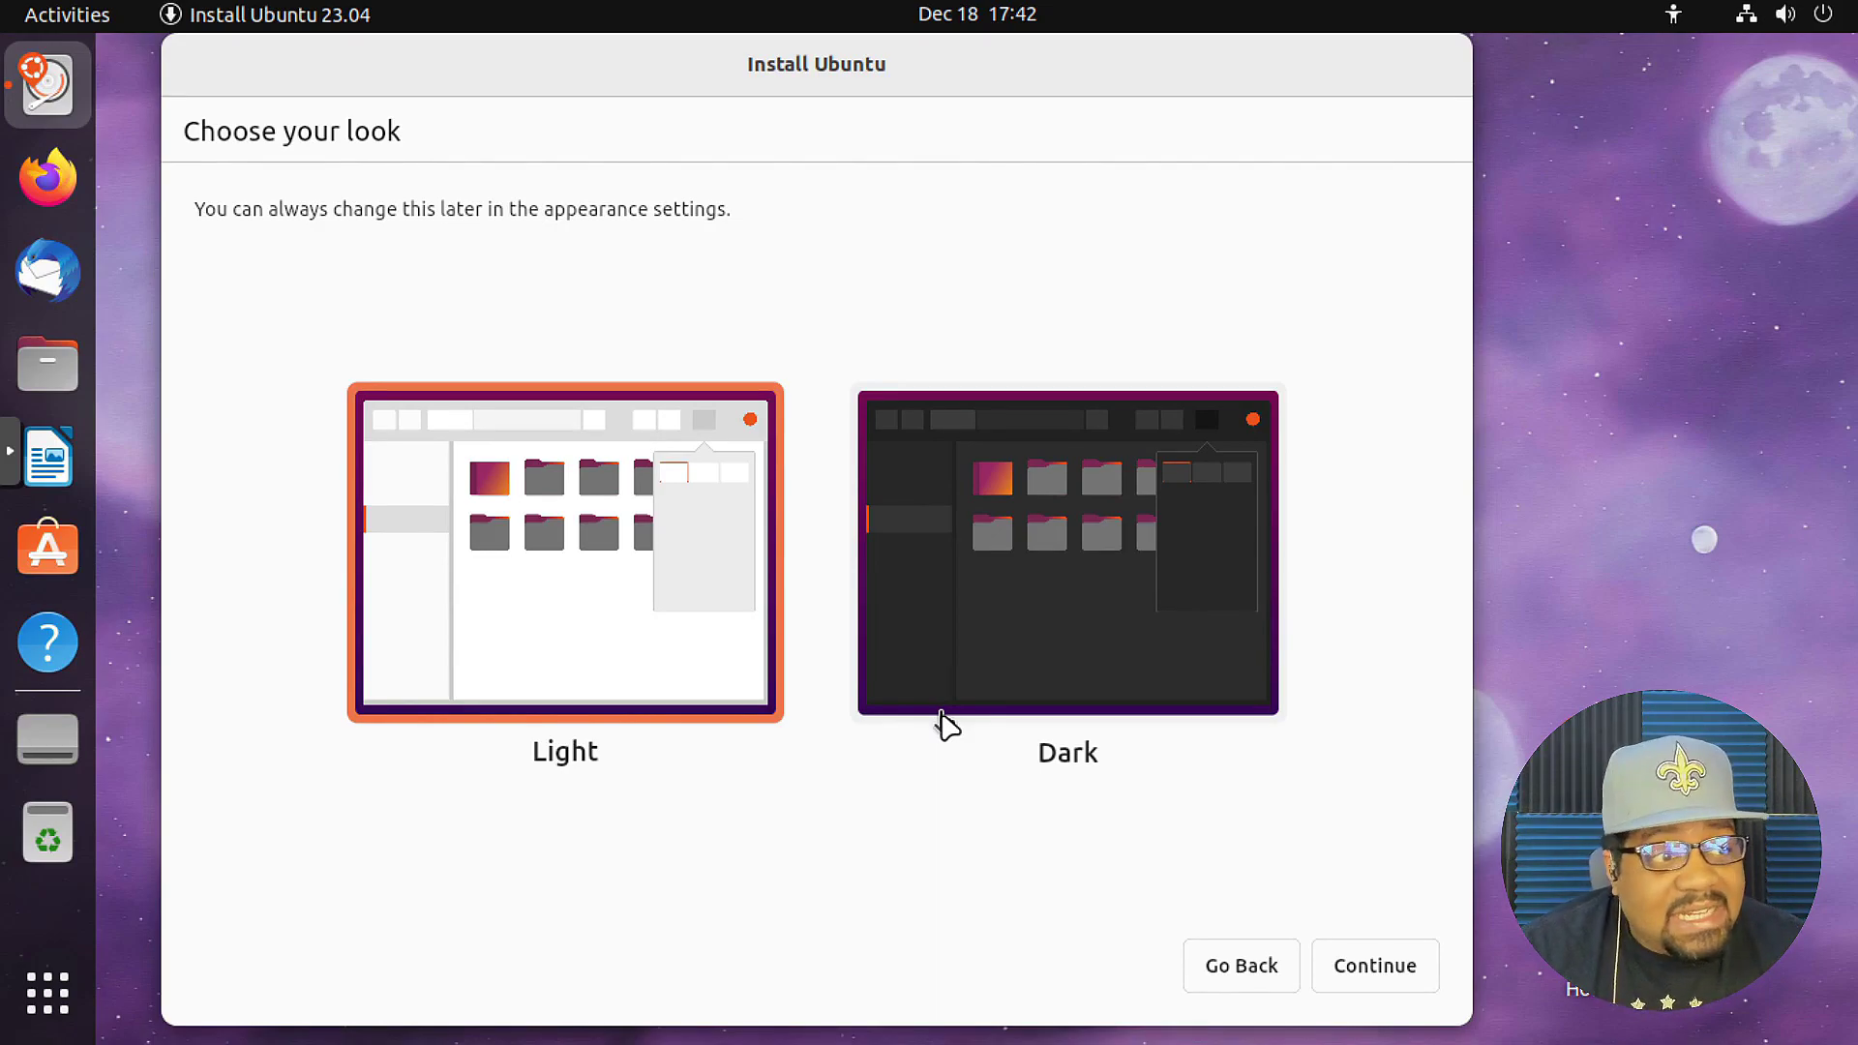
pyautogui.click(1043, 649)
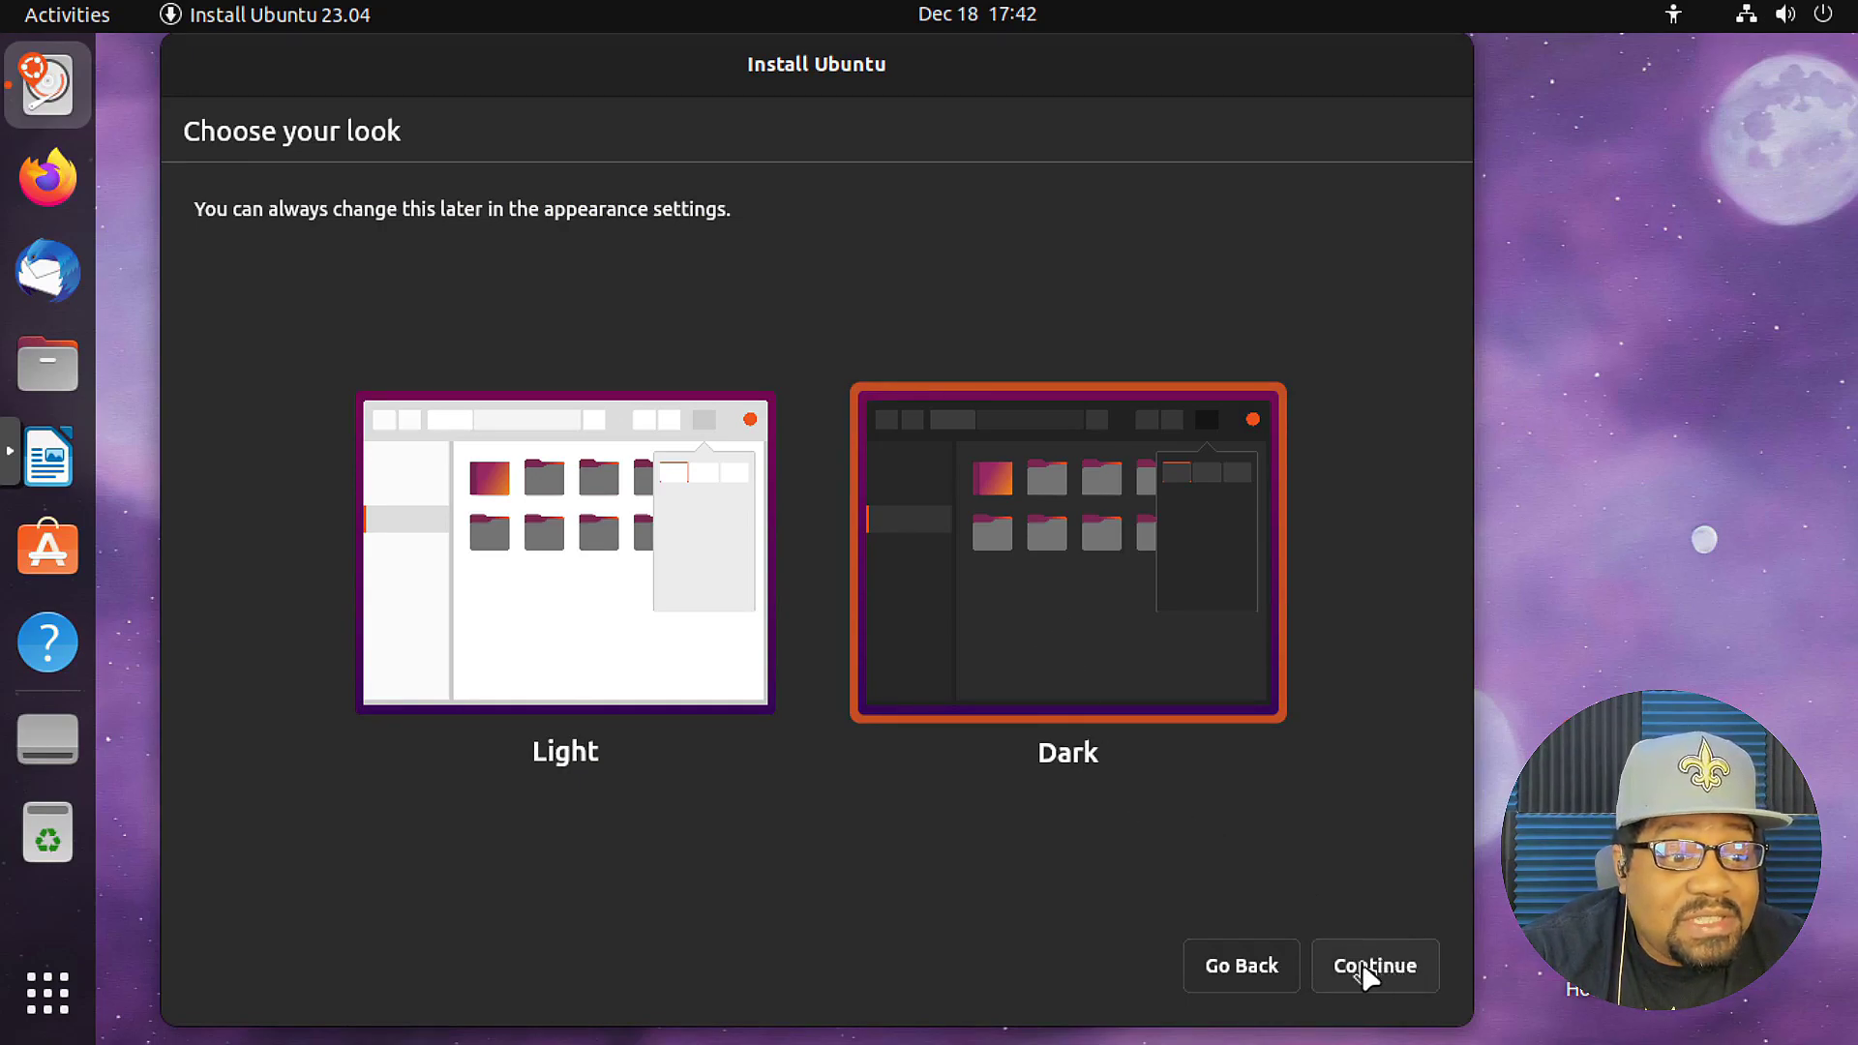
pyautogui.click(1385, 968)
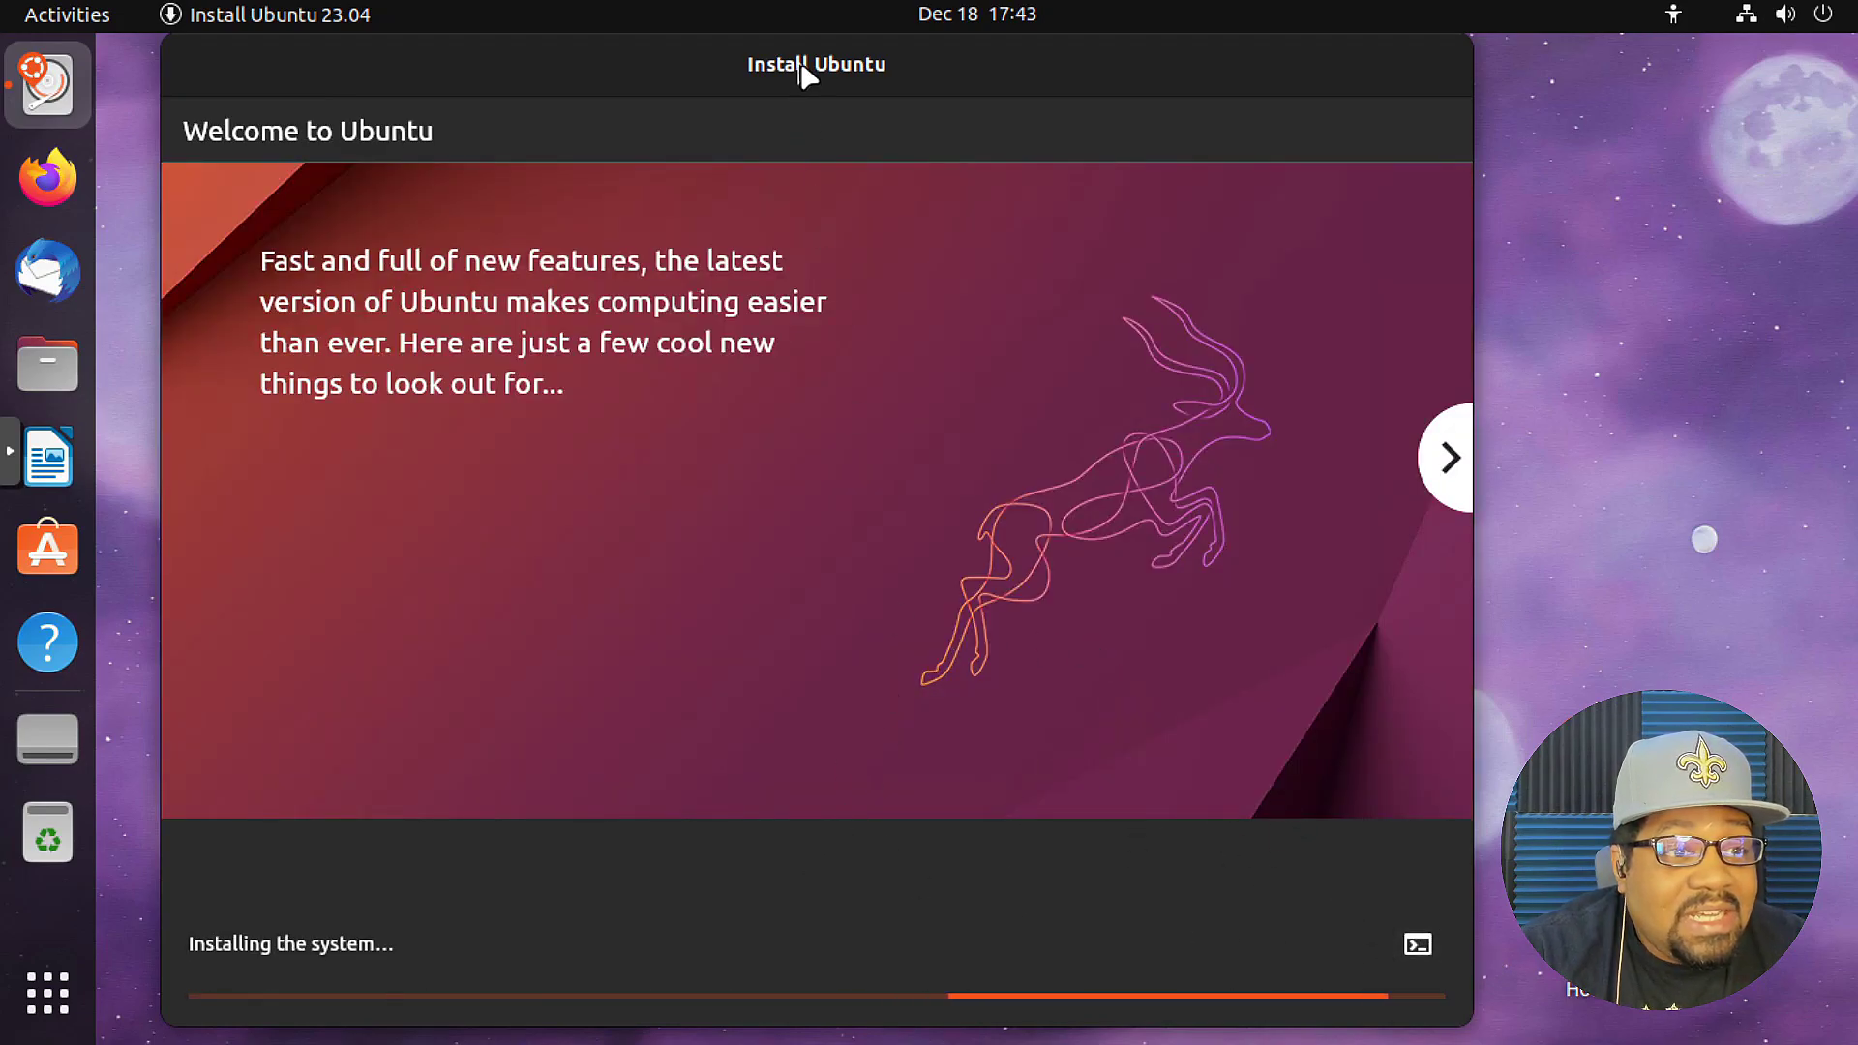
# Nudge the installer window slightly and let the installation run to completion.
pyautogui.moveTo(800, 65); pyautogui.dragTo(798, 74)
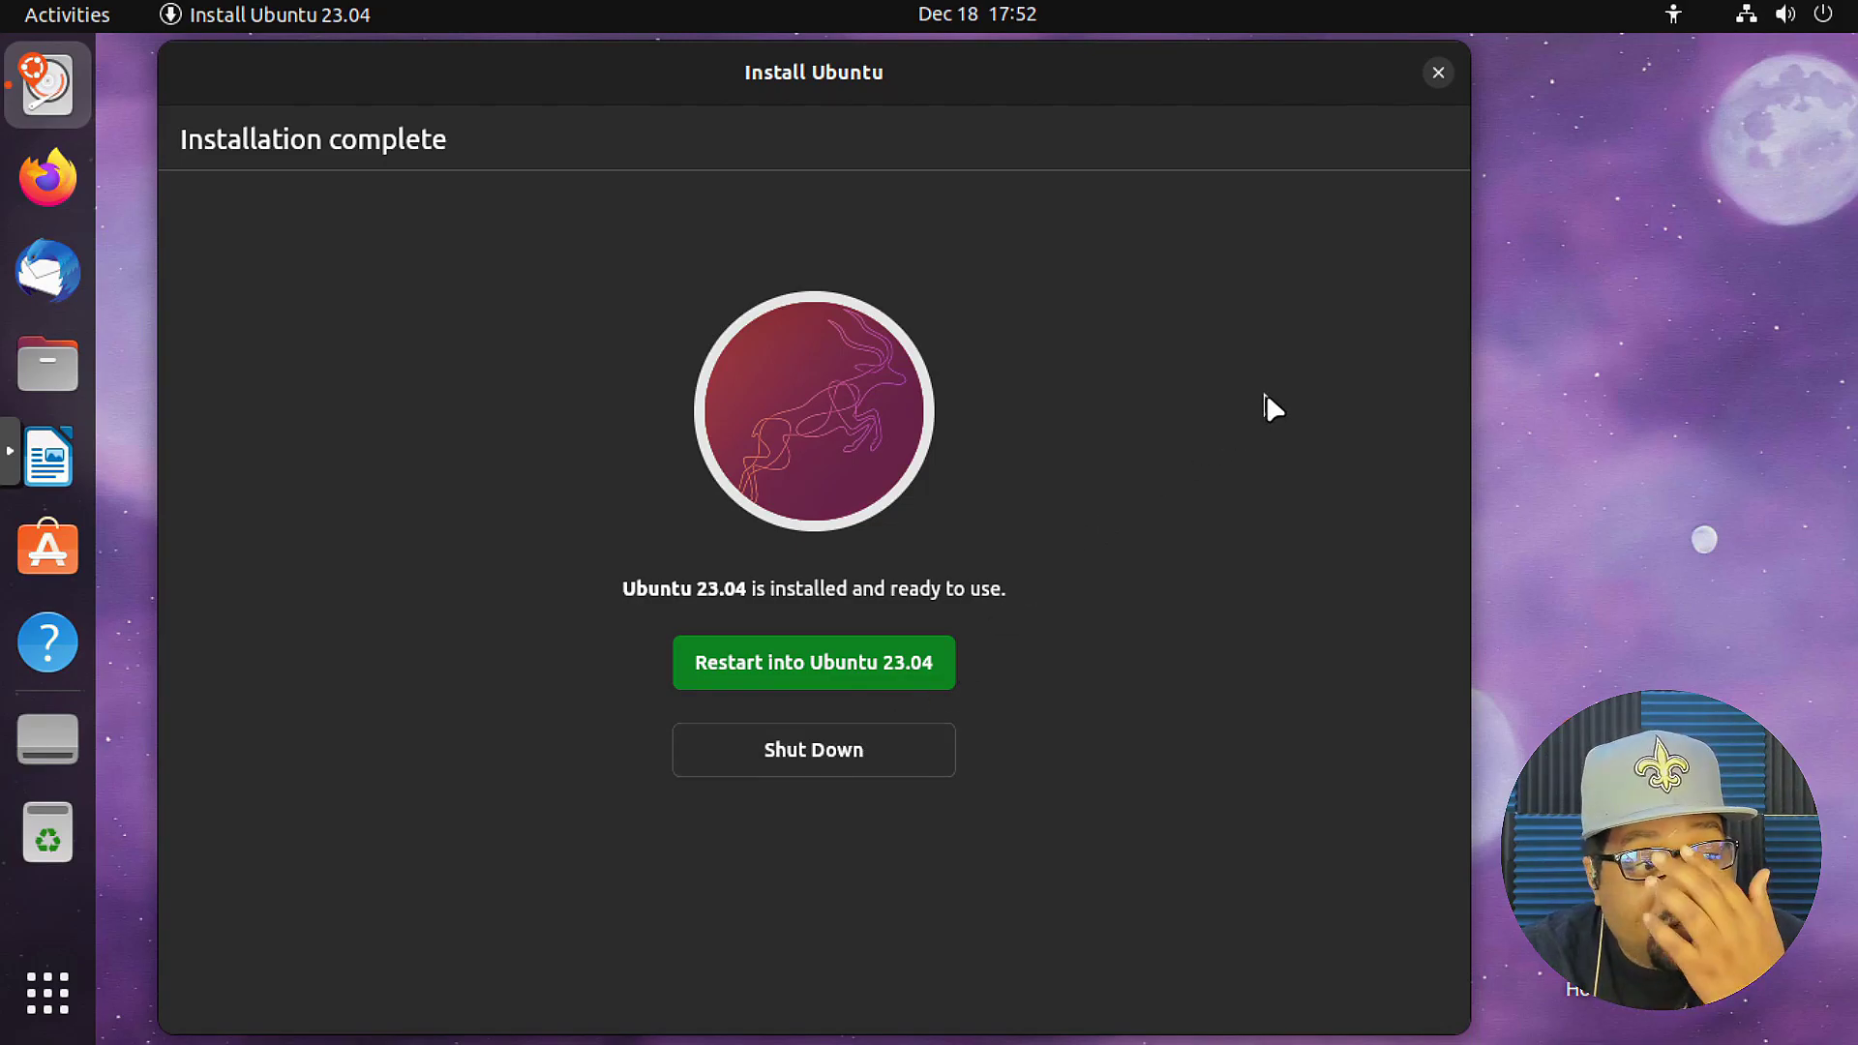
pyautogui.click(1439, 73)
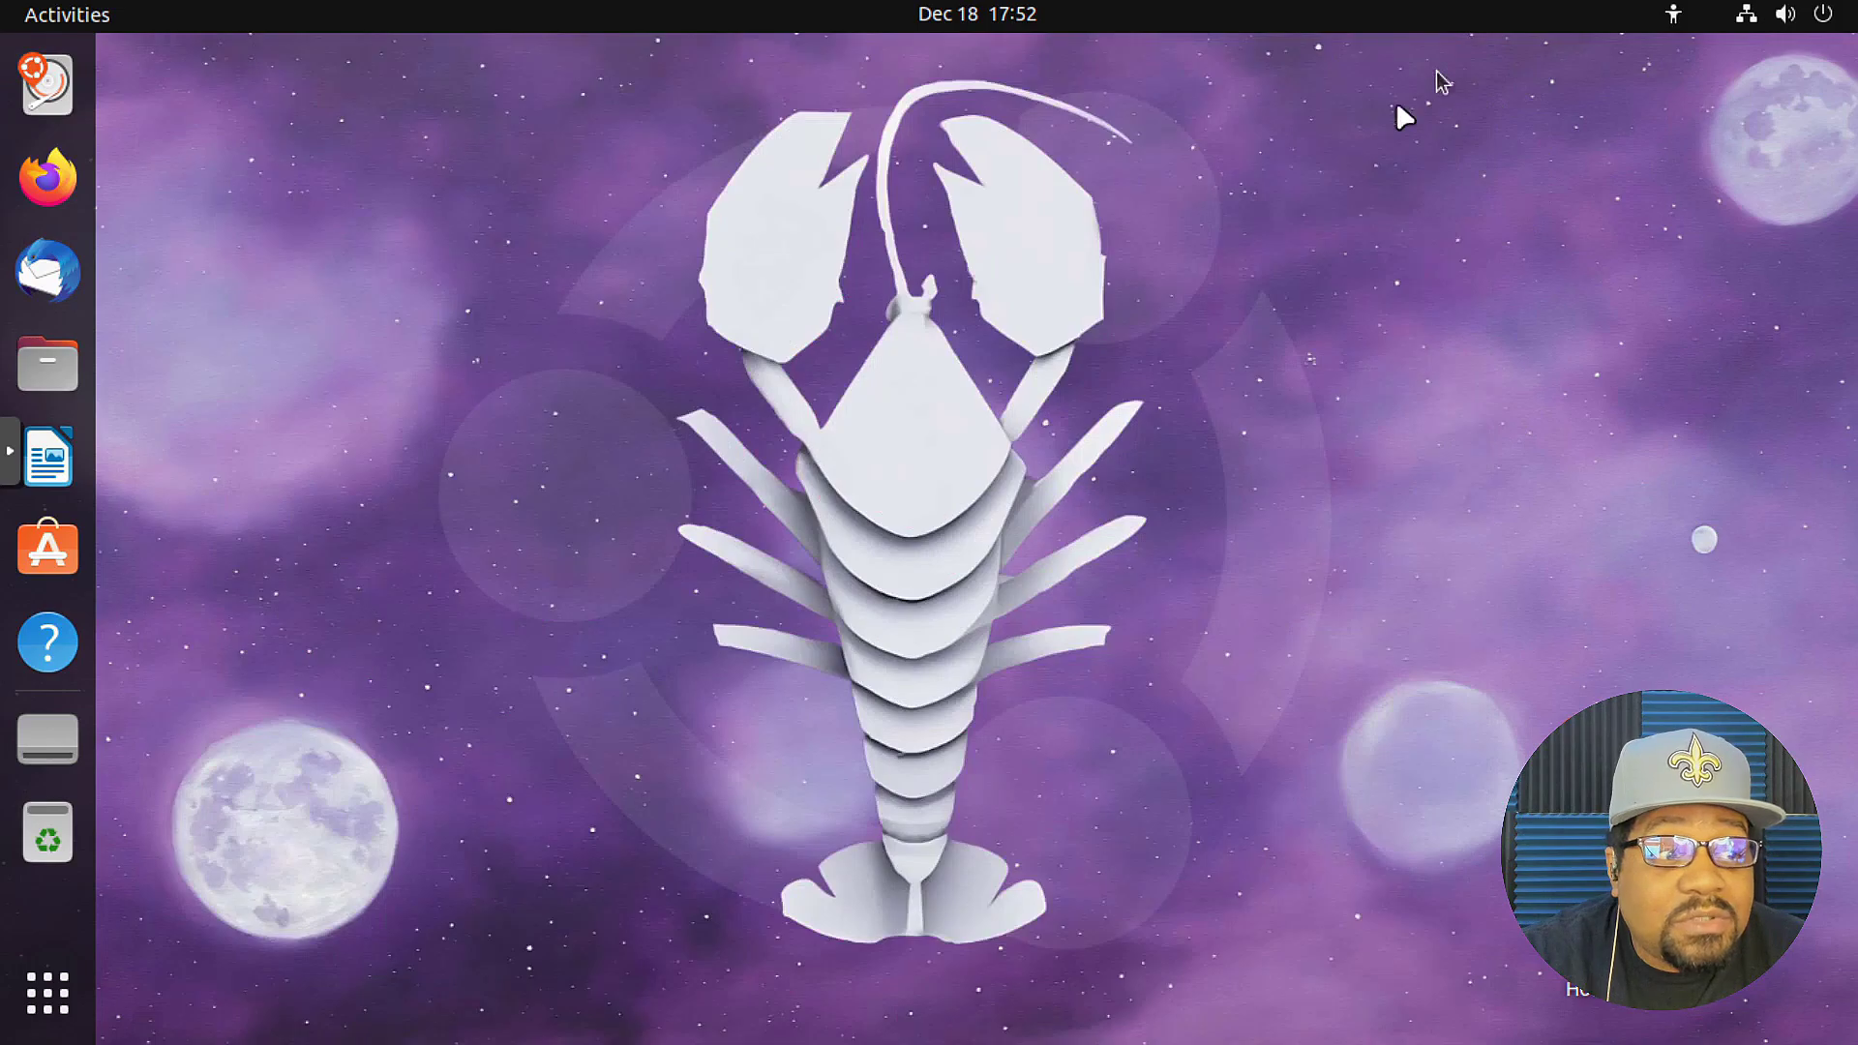
pyautogui.click(39, 987)
pyautogui.click(39, 986)
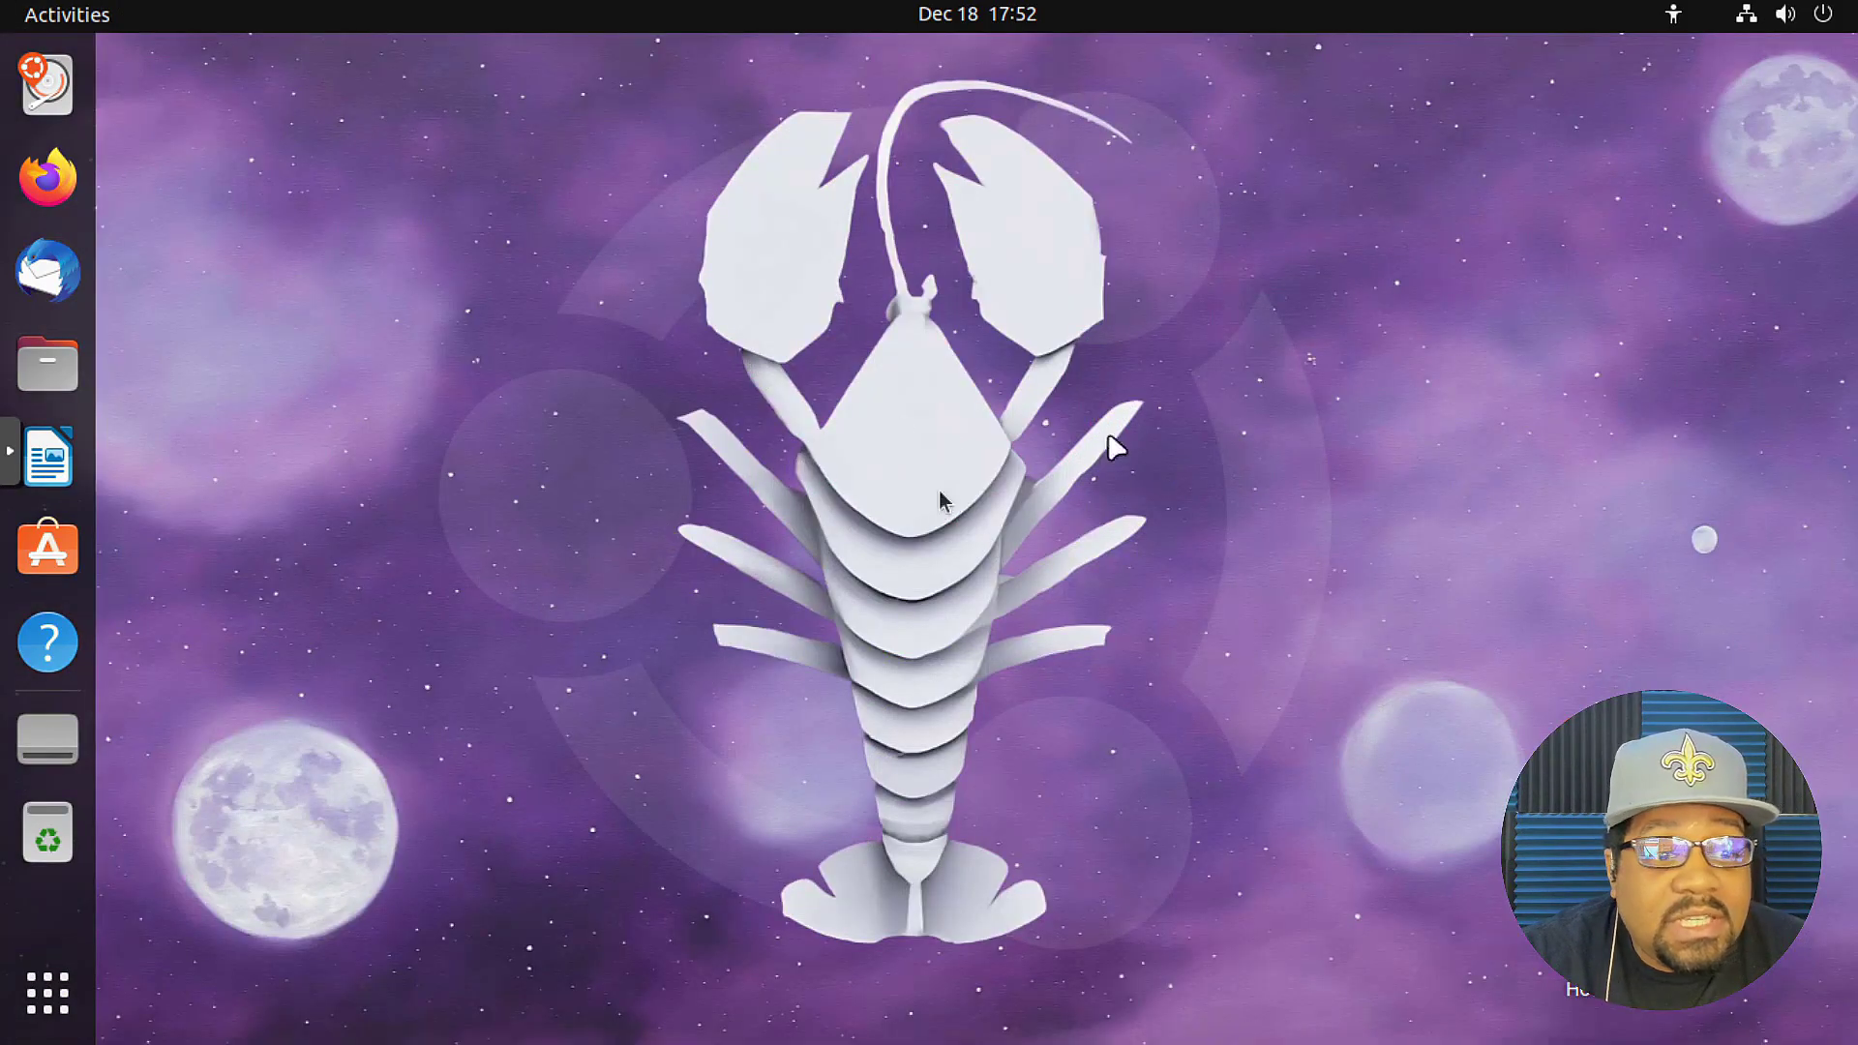